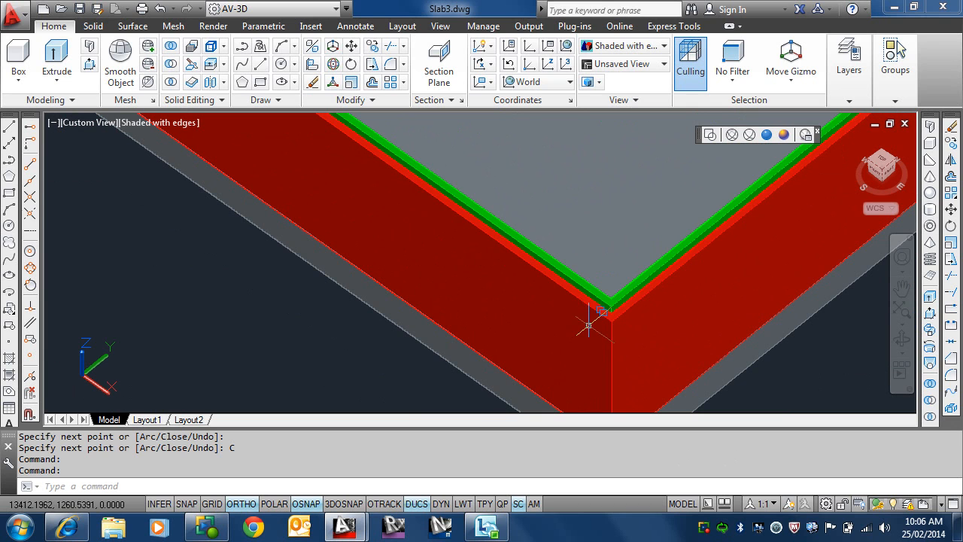
Erase the outer red brick wall solid surrounding the green stud wall
click(605, 315)
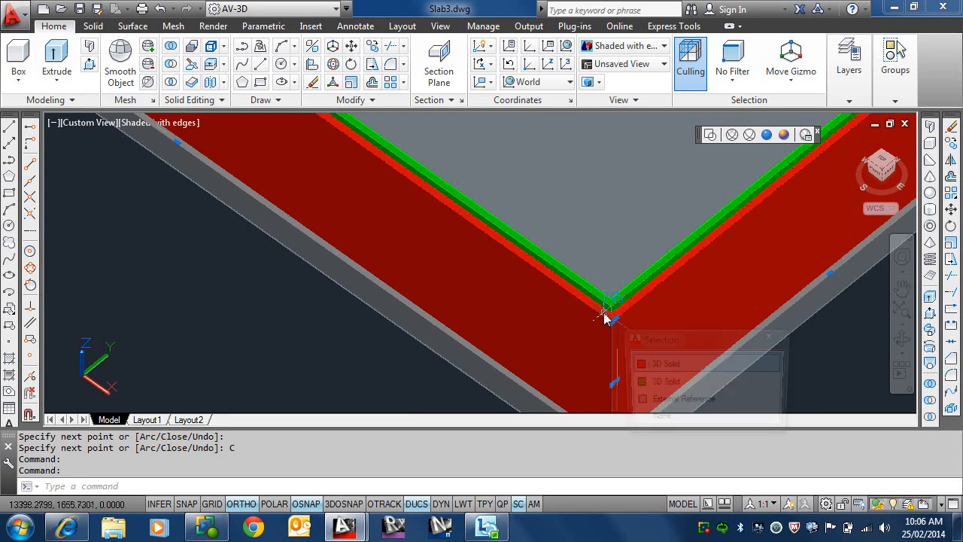
scroll(558, 284, down, 3)
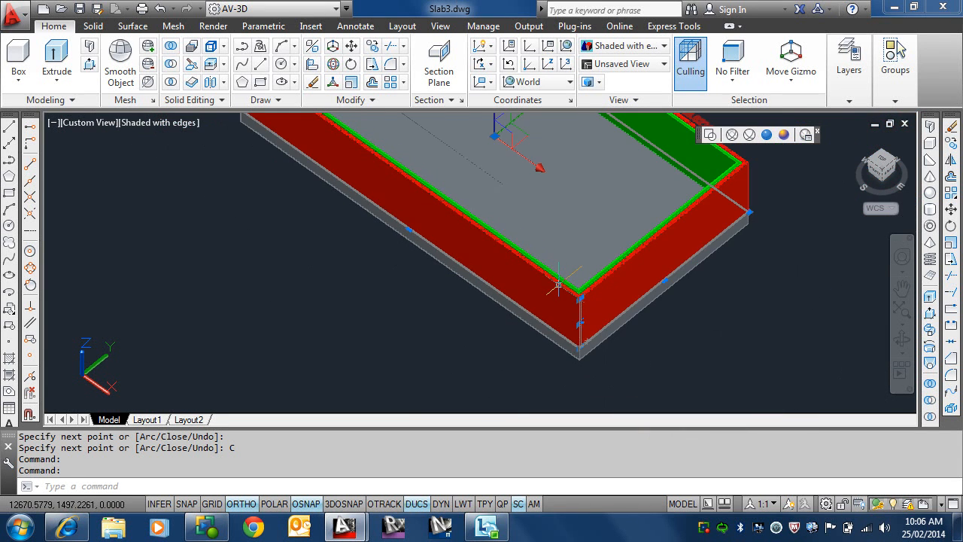
scroll(623, 292, down, 2)
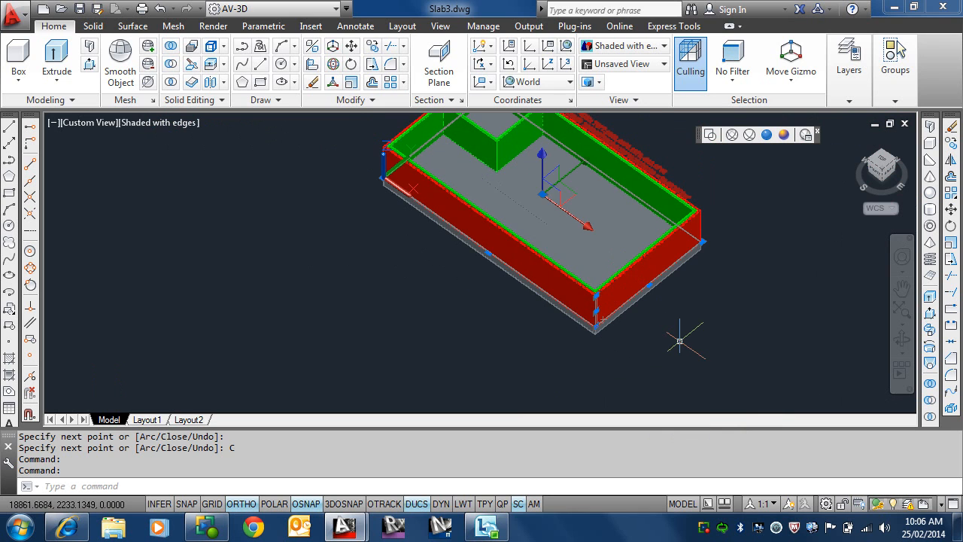
key(Delete)
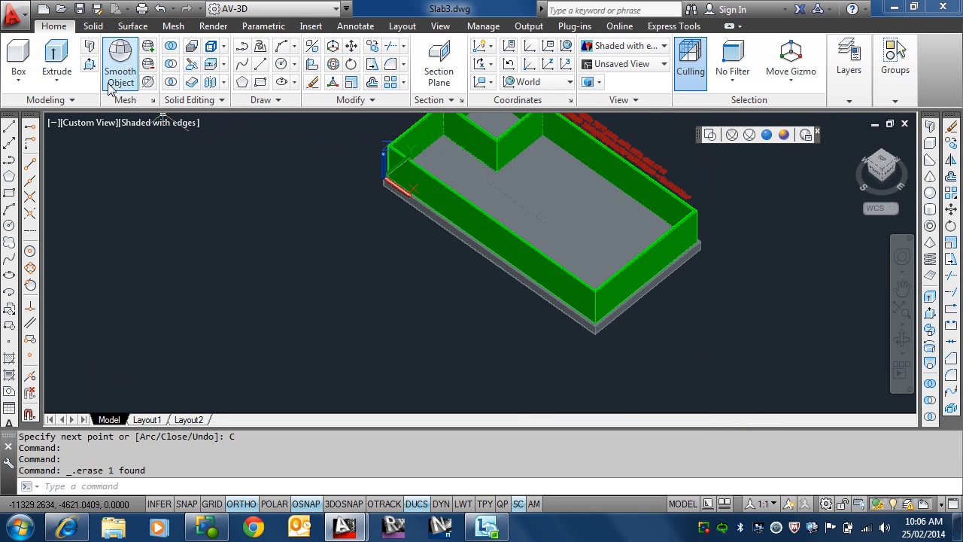
Start a Polysolid for the new brick wall with height 2430 and width 110
click(90, 68)
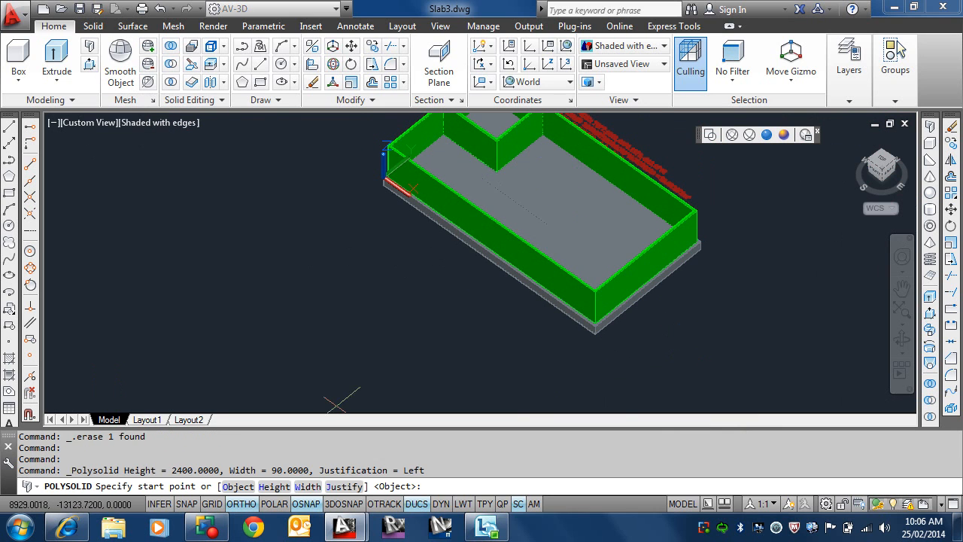
click(275, 487)
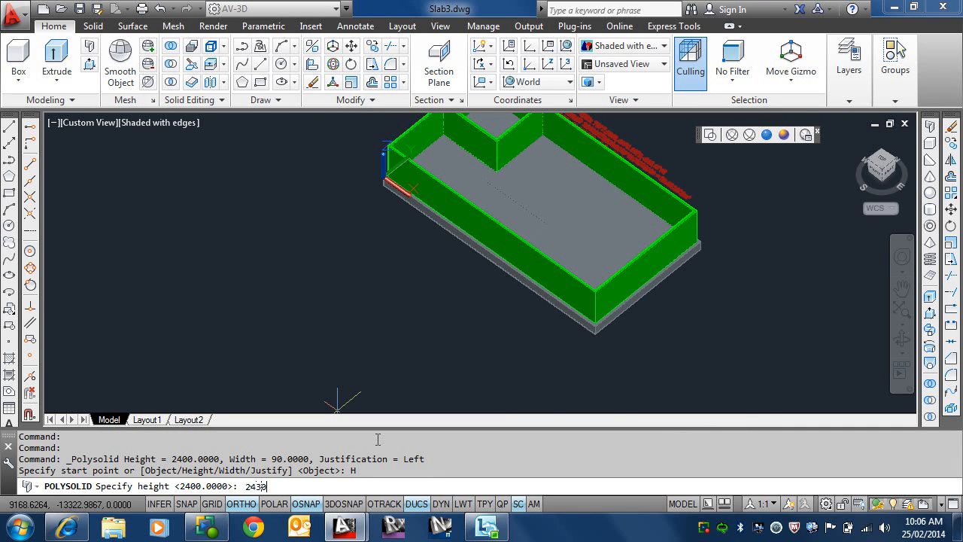
key(Return)
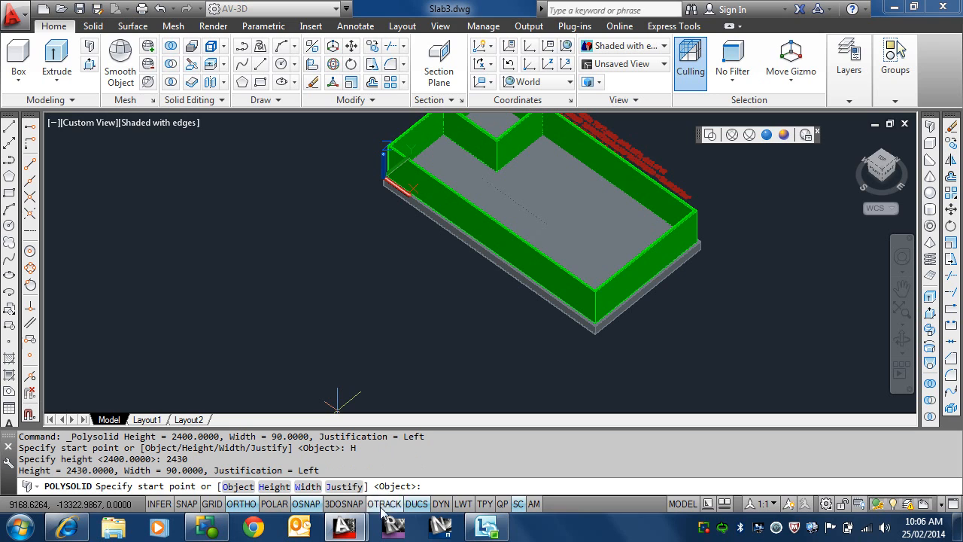
click(308, 486)
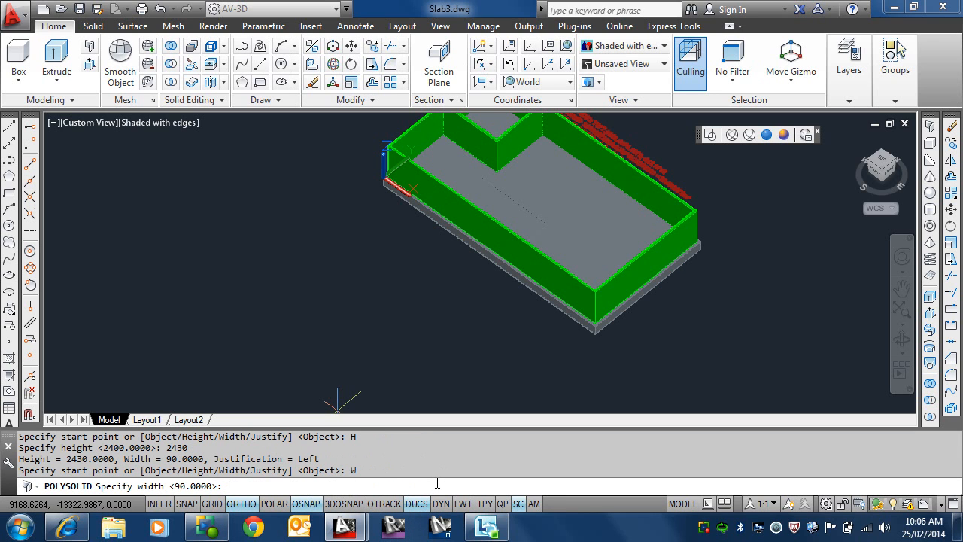
key(Return)
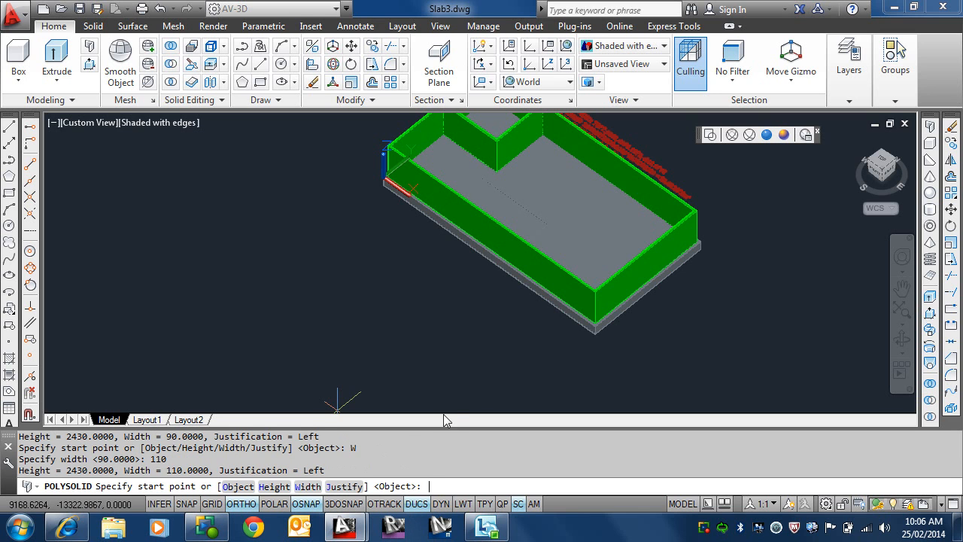
Start the brick wall at the slab rebate's front-right outer corner and run it along the front edge to the front-left corner
scroll(579, 328, up, 5)
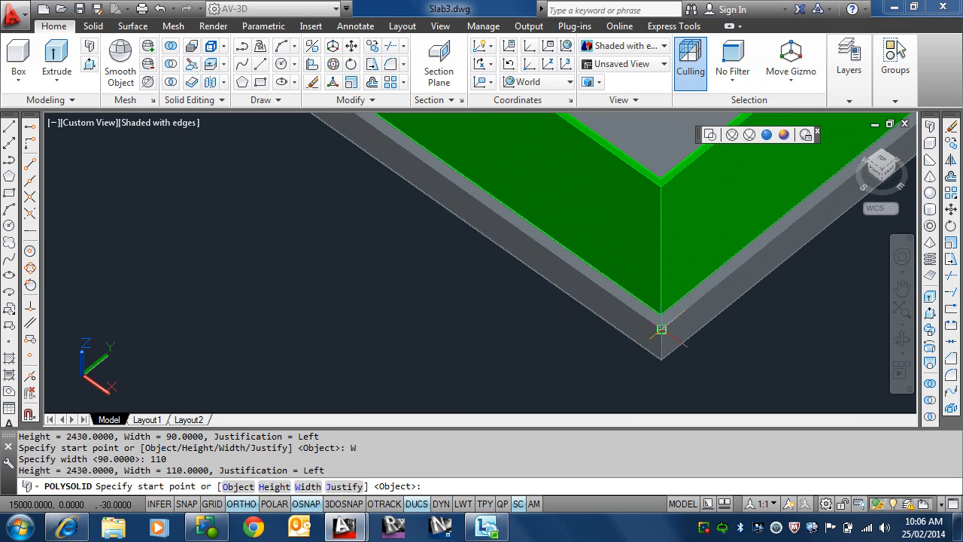
scroll(661, 317, up, 3)
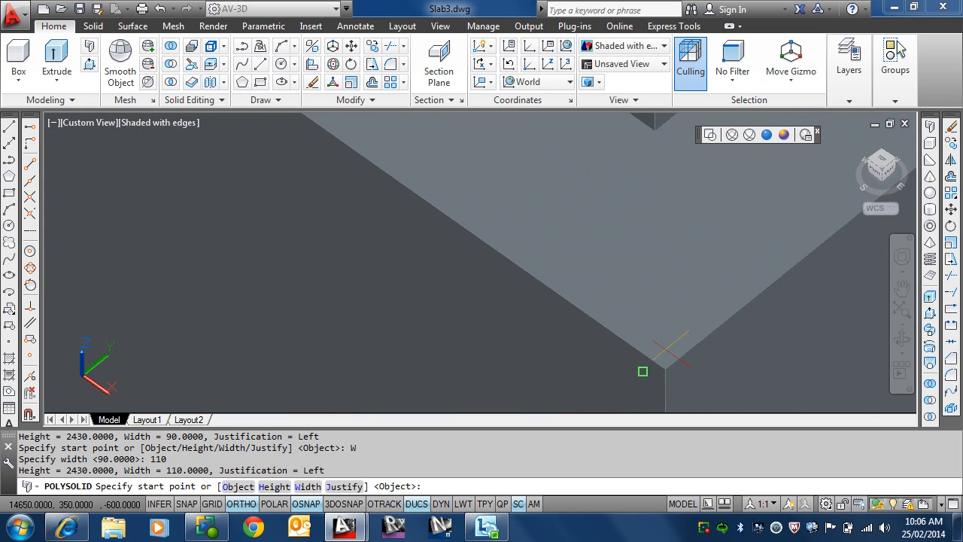
click(663, 367)
scroll(663, 366, down, 10)
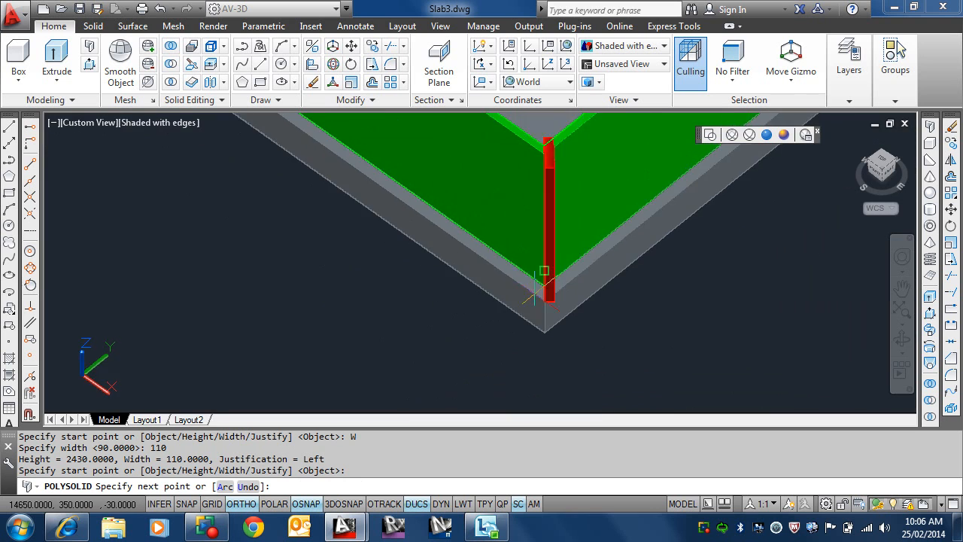
middle_drag(525, 294, 594, 301)
scroll(616, 301, up, 5)
scroll(615, 301, up, 6)
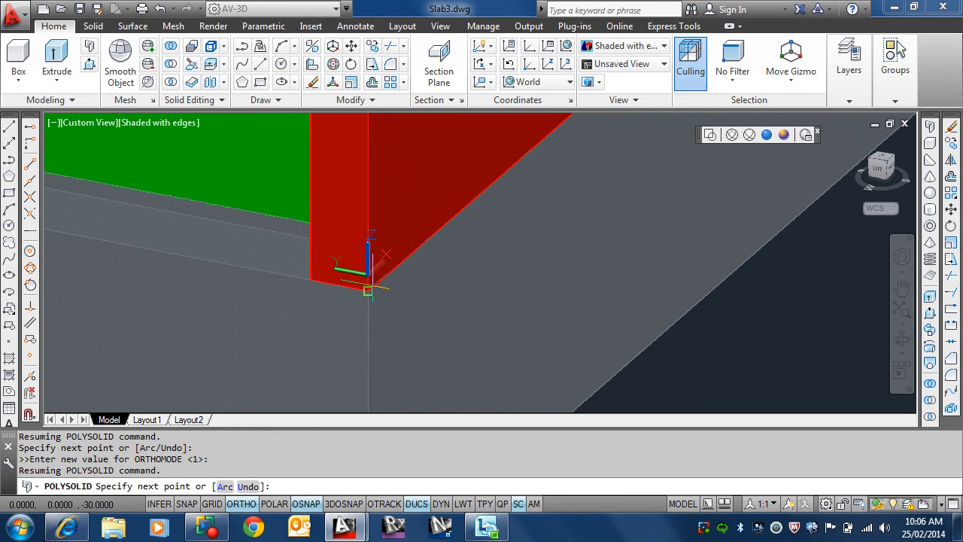
scroll(347, 286, down, 10)
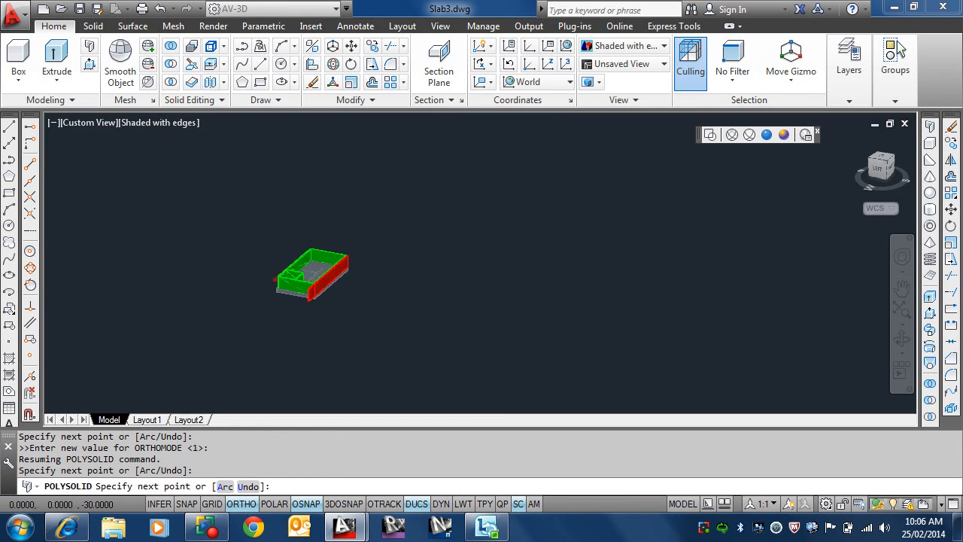
Continue the brick wall through the two rear outer corners of the slab rebate and close it back to the start
shift+middle_drag(302, 299, 439, 263)
scroll(438, 263, up, 8)
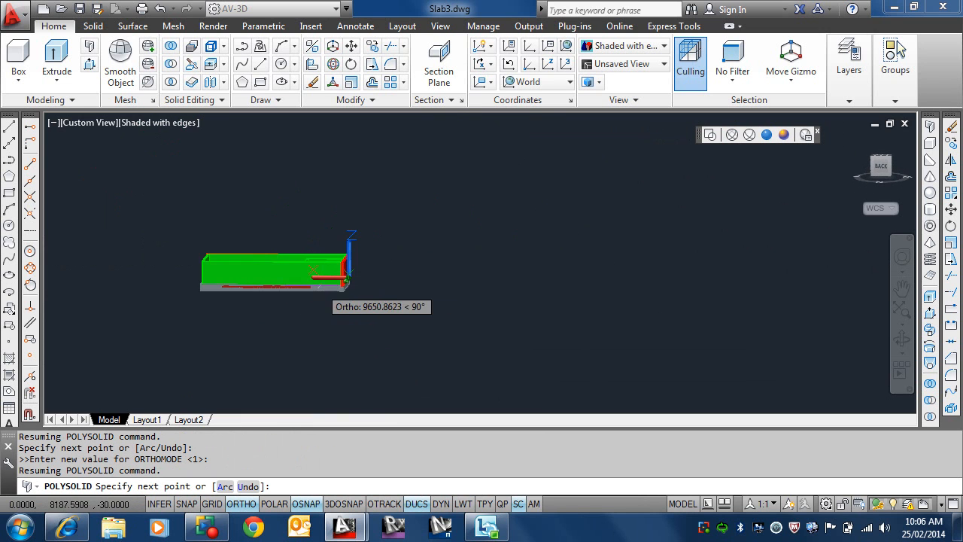
scroll(452, 294, up, 5)
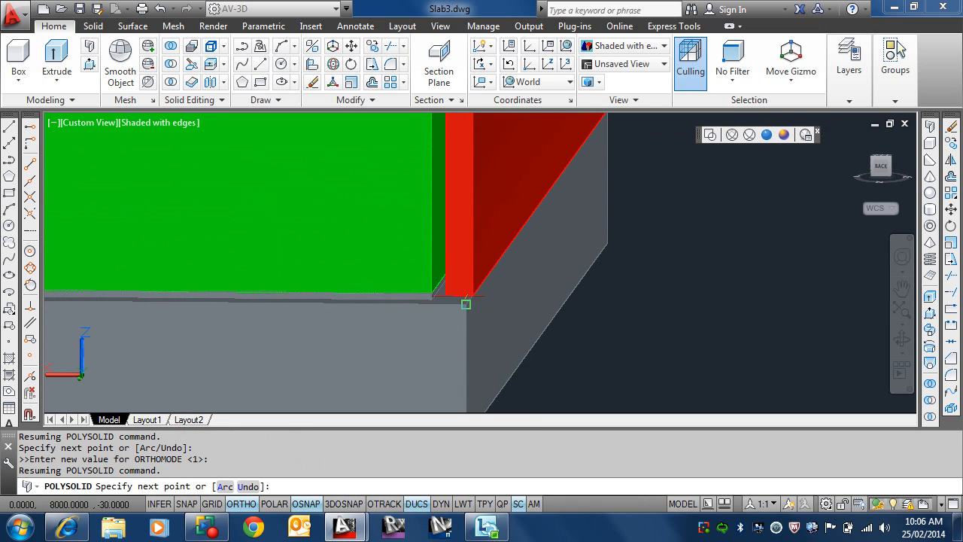
click(465, 304)
scroll(466, 304, down, 10)
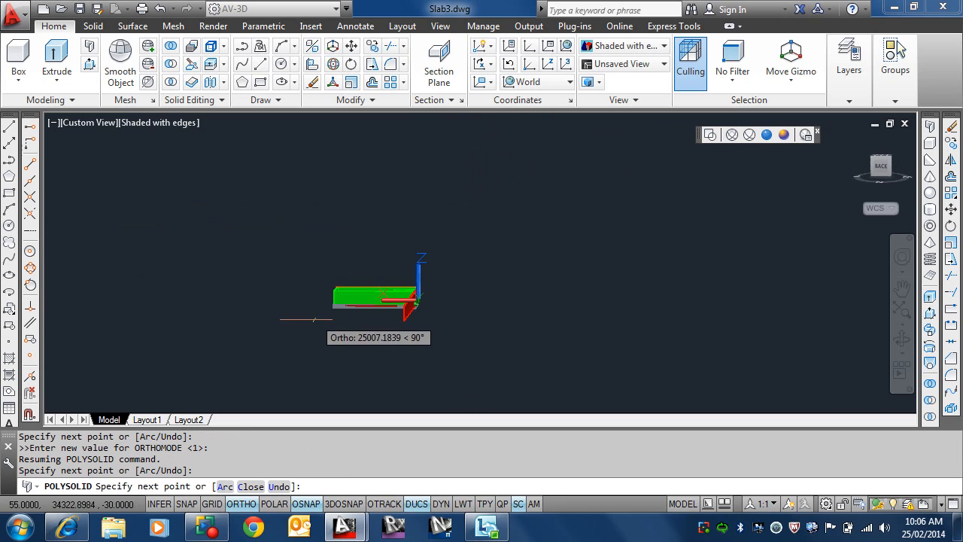
shift+middle_drag(346, 328, 353, 301)
scroll(289, 342, up, 10)
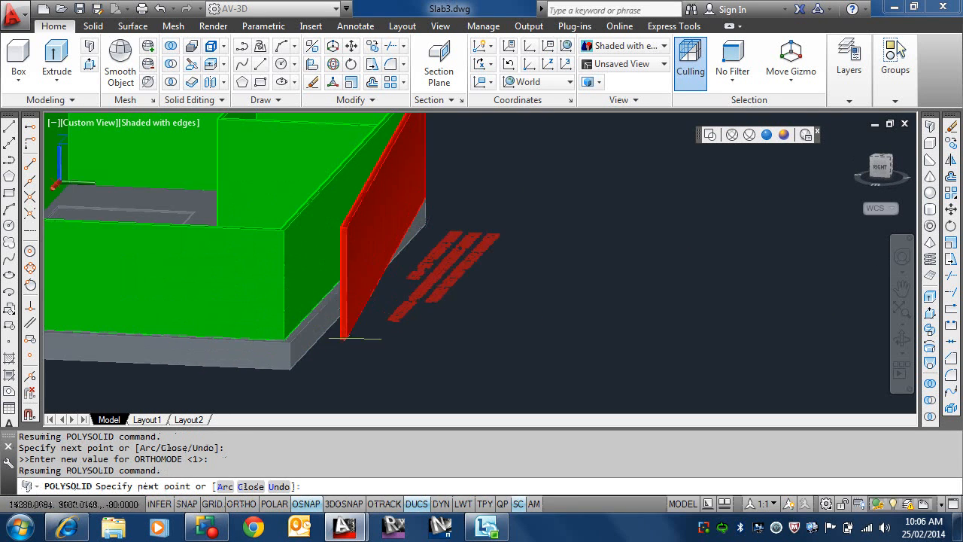
scroll(288, 342, up, 6)
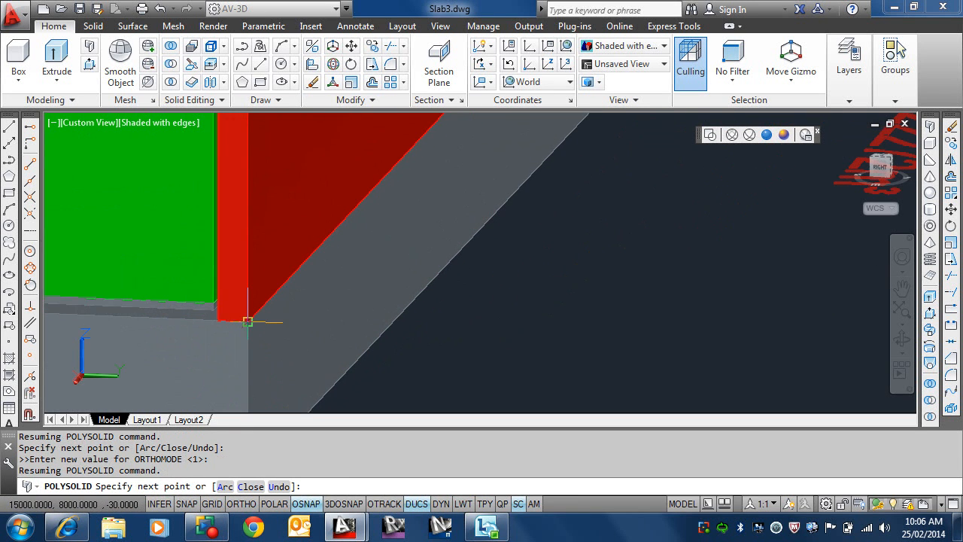
click(250, 487)
Examine the closed brick wall around the stud walls from several angles and up close
scroll(359, 304, down, 8)
shift+middle_drag(359, 304, 359, 366)
scroll(352, 368, up, 8)
middle_drag(488, 327, 624, 280)
scroll(414, 329, up, 5)
scroll(426, 310, down, 8)
scroll(560, 315, down, 2)
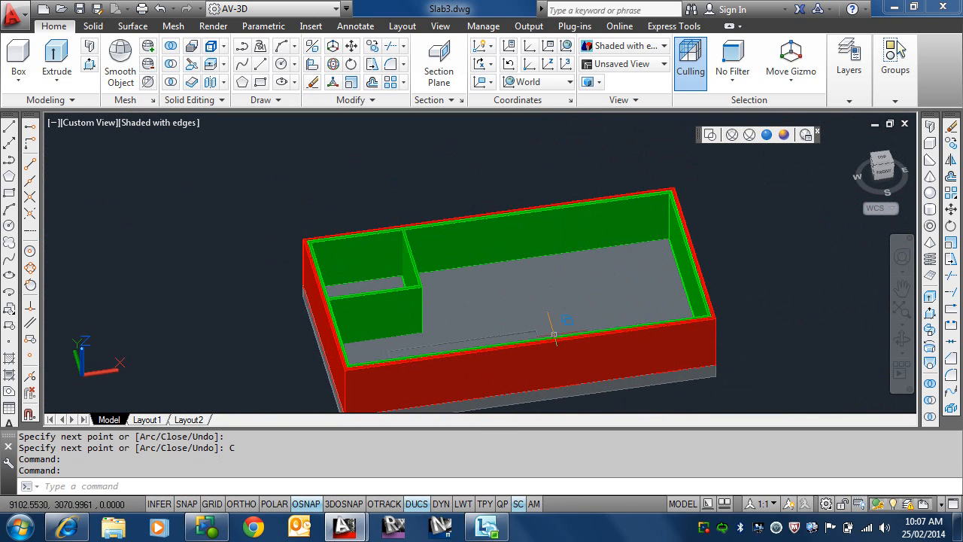
shift+middle_drag(558, 344, 539, 324)
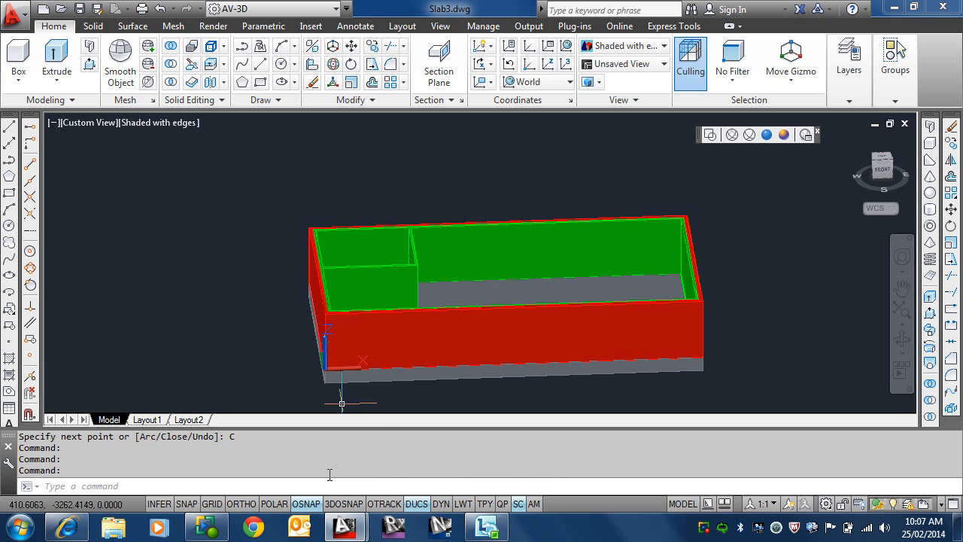
Make layer 0 the current layer
click(863, 102)
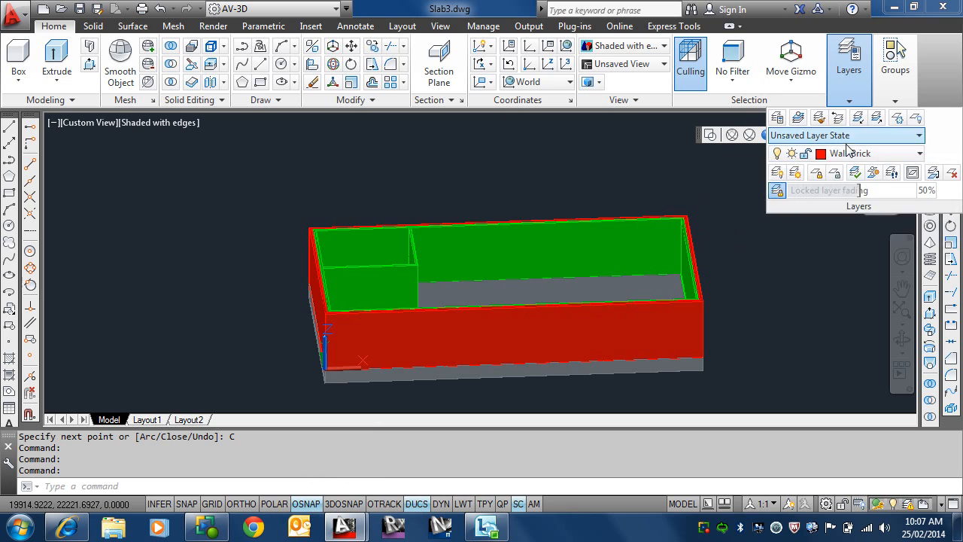
click(849, 153)
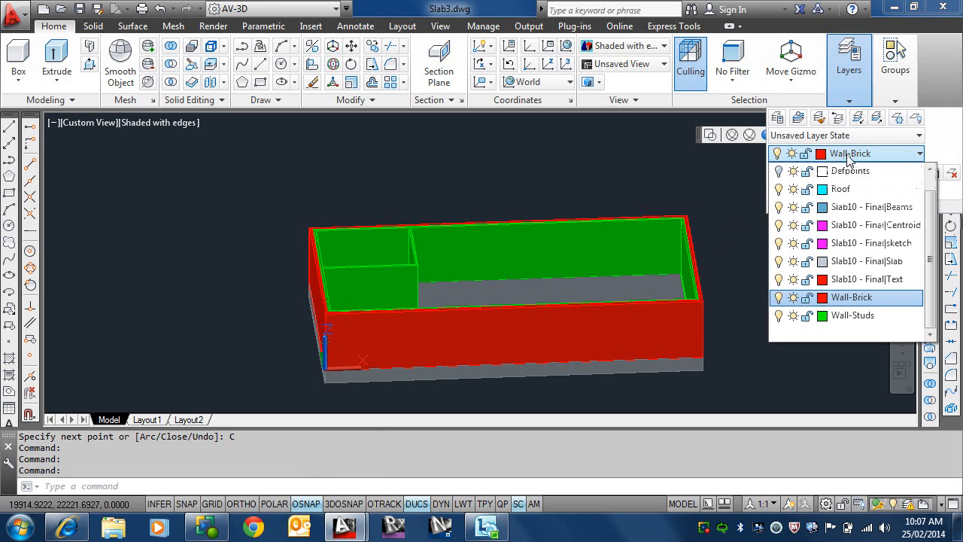
click(930, 169)
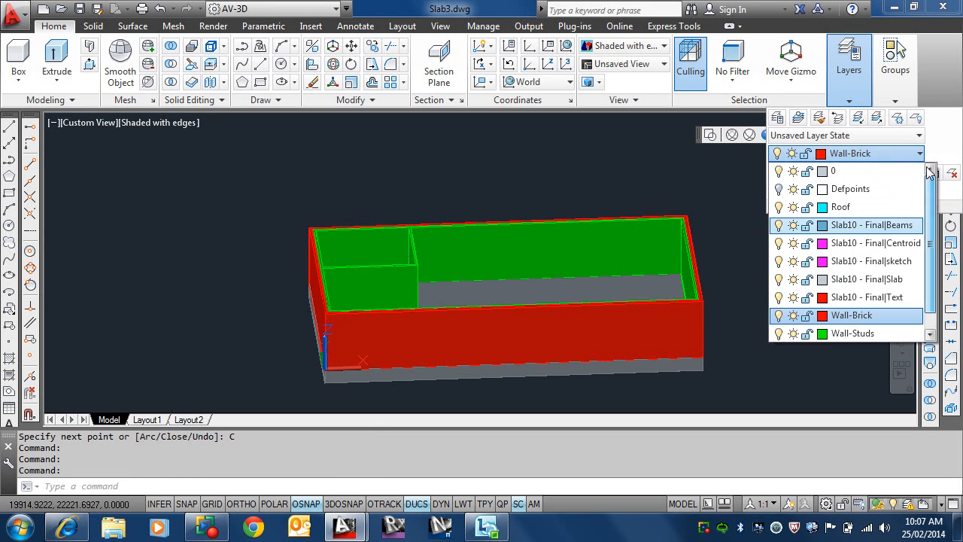
click(857, 171)
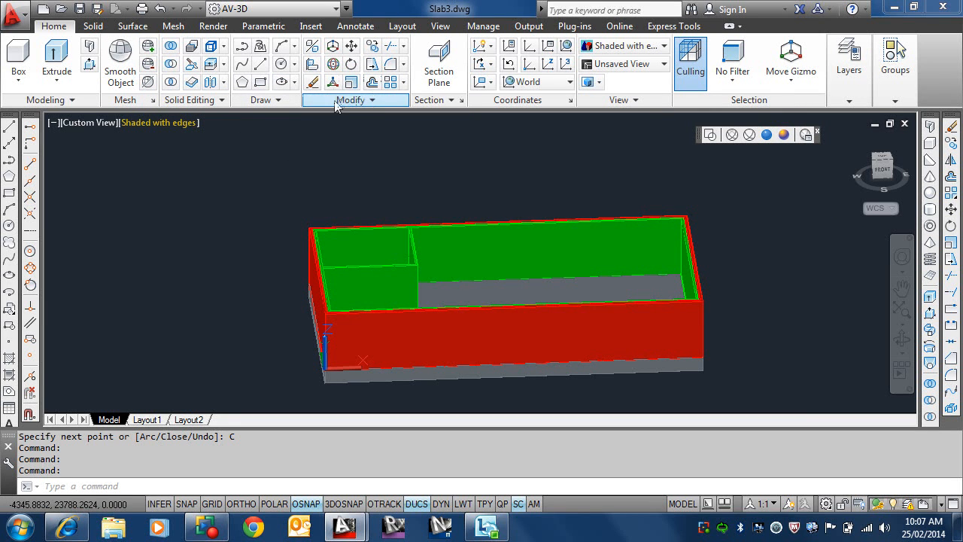
Draw a freehand rectangle on the front brick wall face near its left end
click(260, 82)
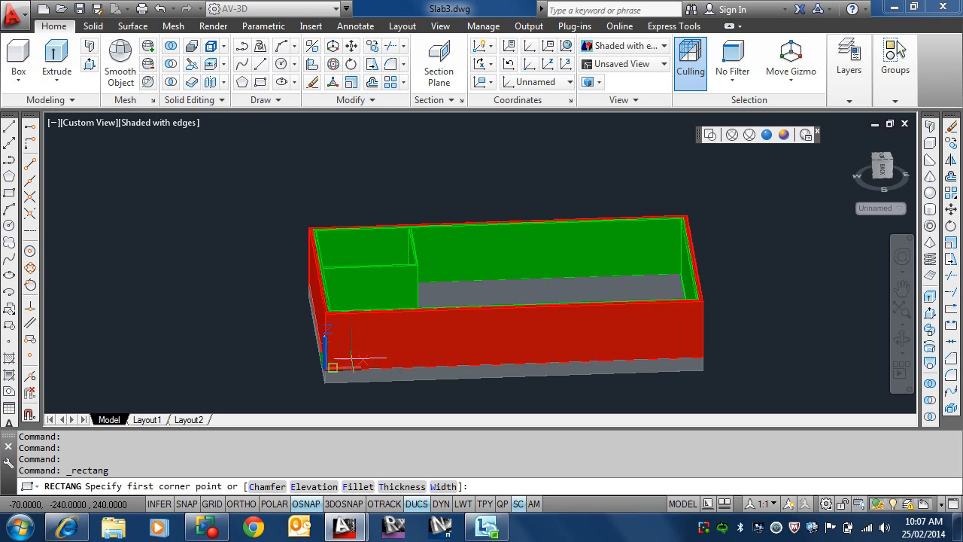
scroll(344, 365, up, 5)
middle_drag(323, 288, 237, 234)
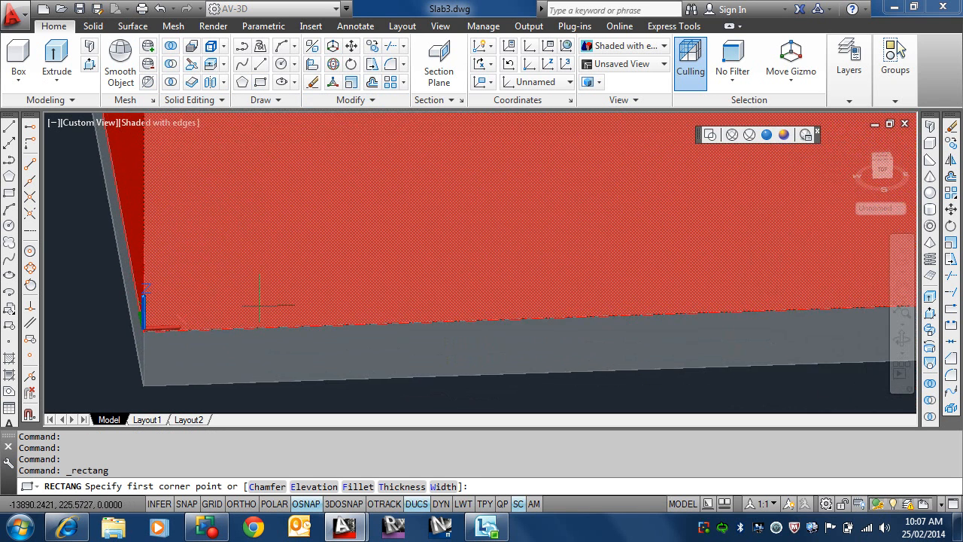
click(328, 276)
scroll(387, 155, down, 3)
middle_drag(387, 155, 409, 240)
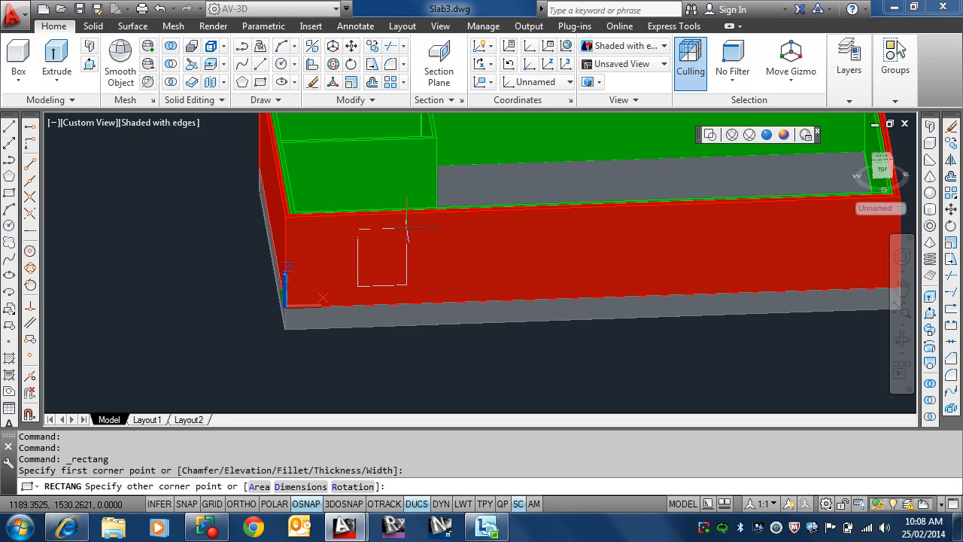
click(407, 226)
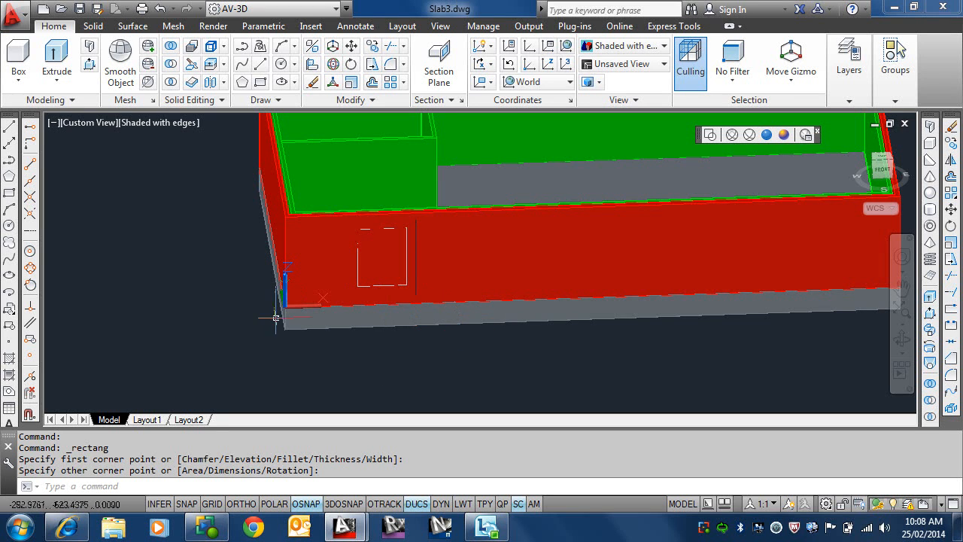
Erase the freehand rectangle from the front brick wall face
text(e)
key(Return)
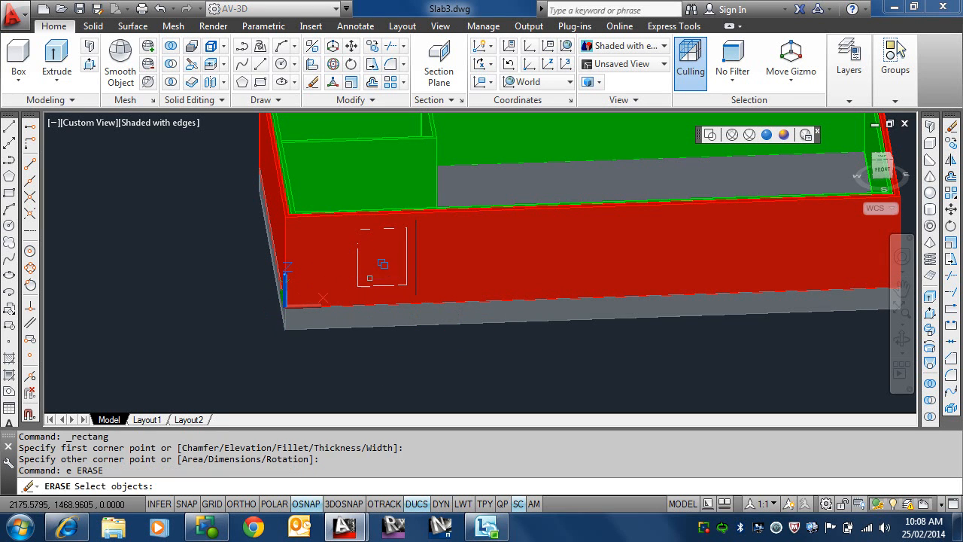
click(361, 283)
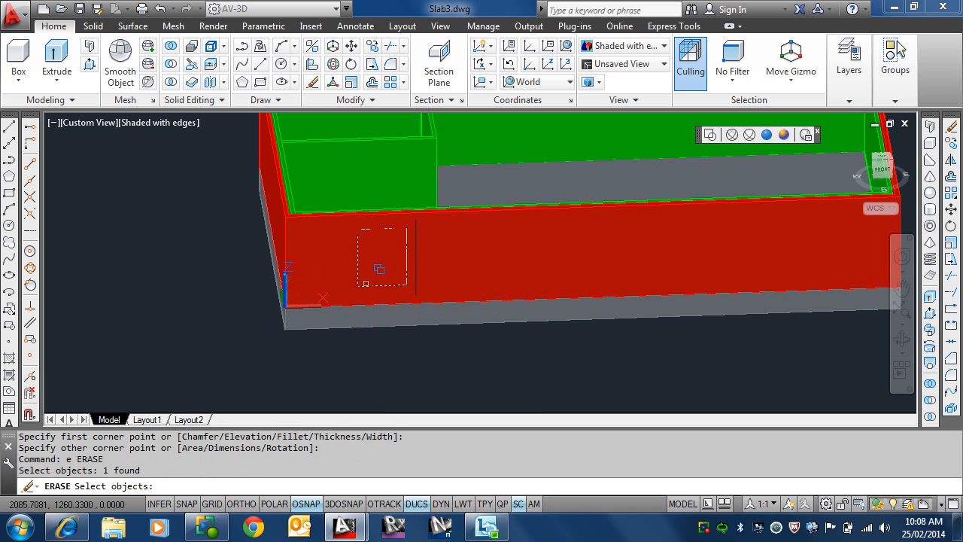
key(Return)
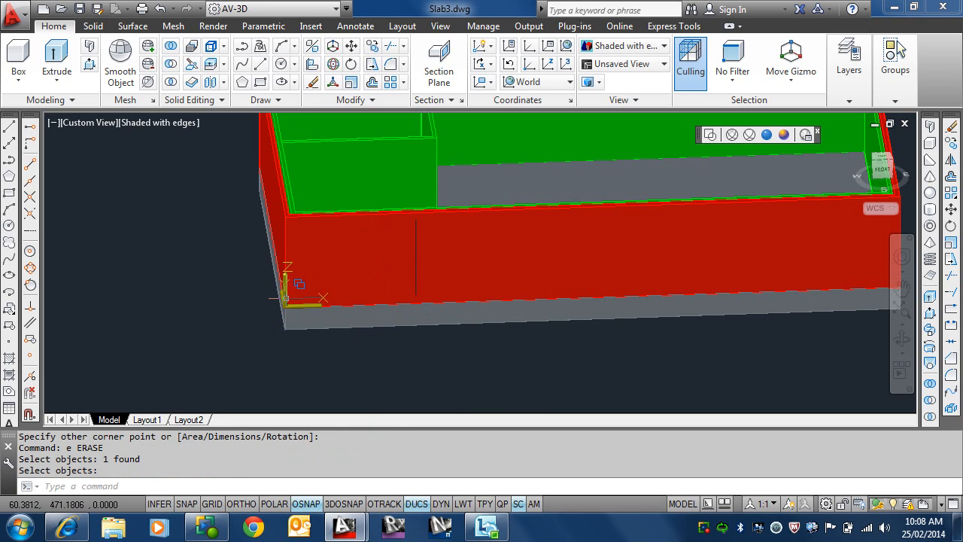
scroll(288, 305, up, 2)
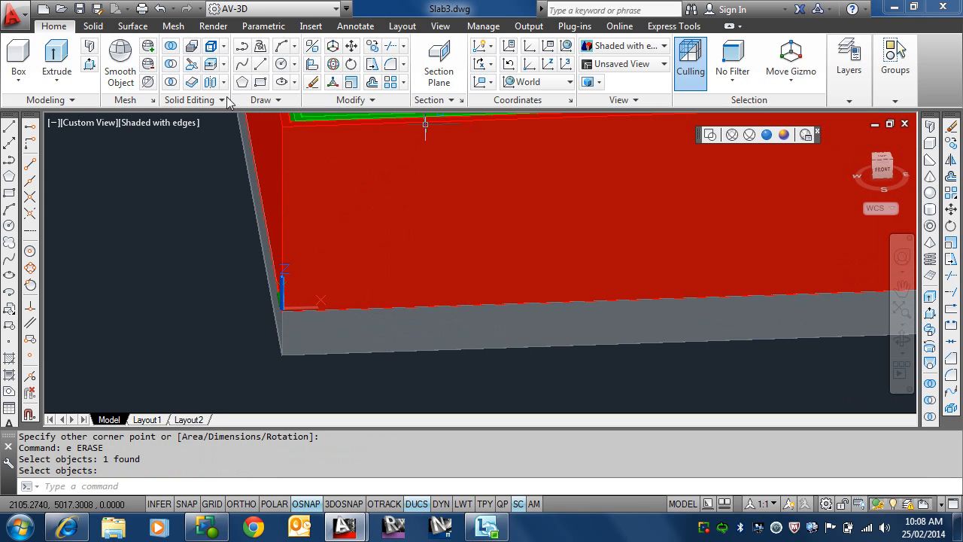
click(260, 83)
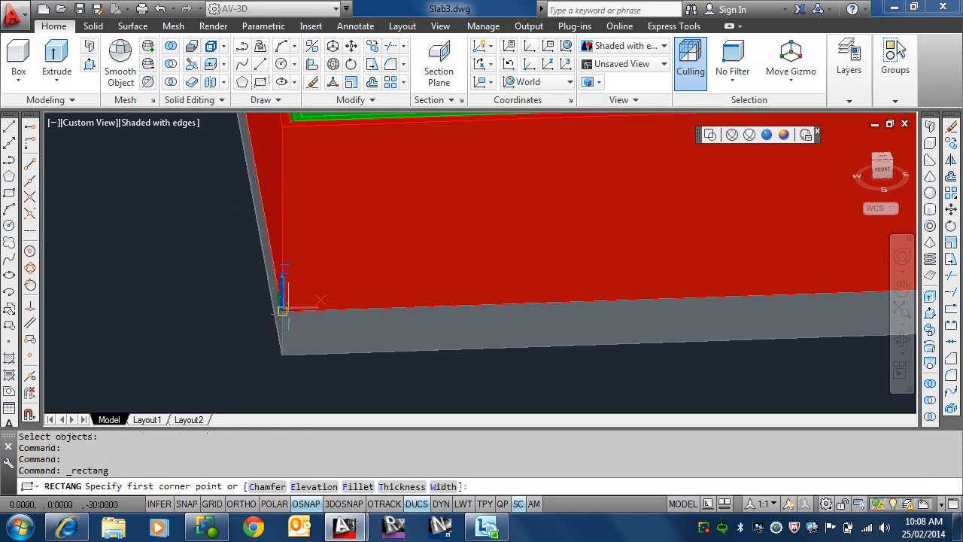
scroll(282, 307, up, 2)
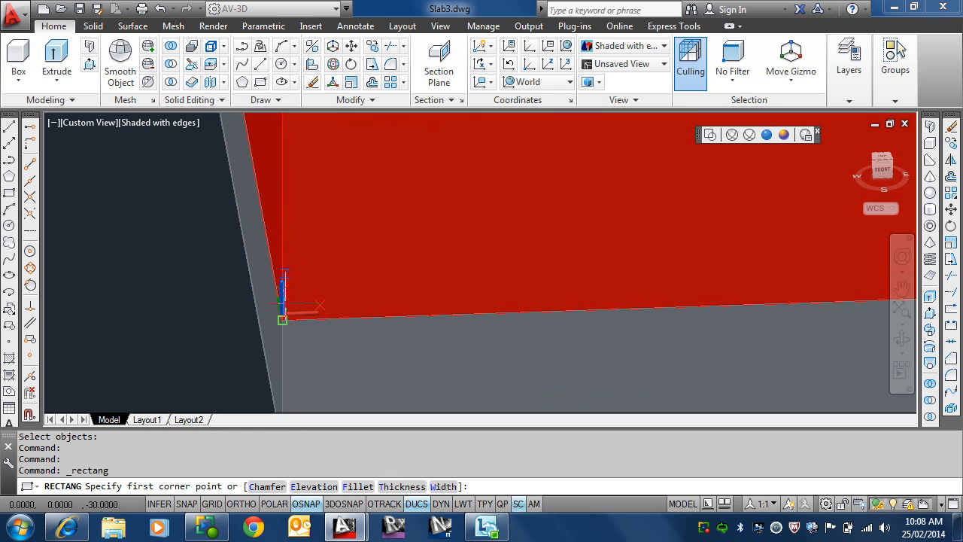
click(280, 327)
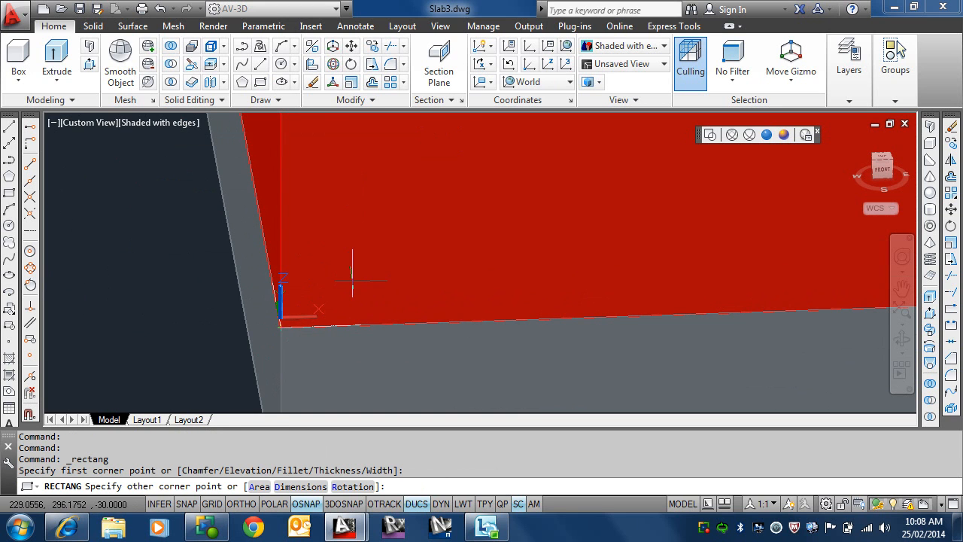
key(Escape)
key(Return)
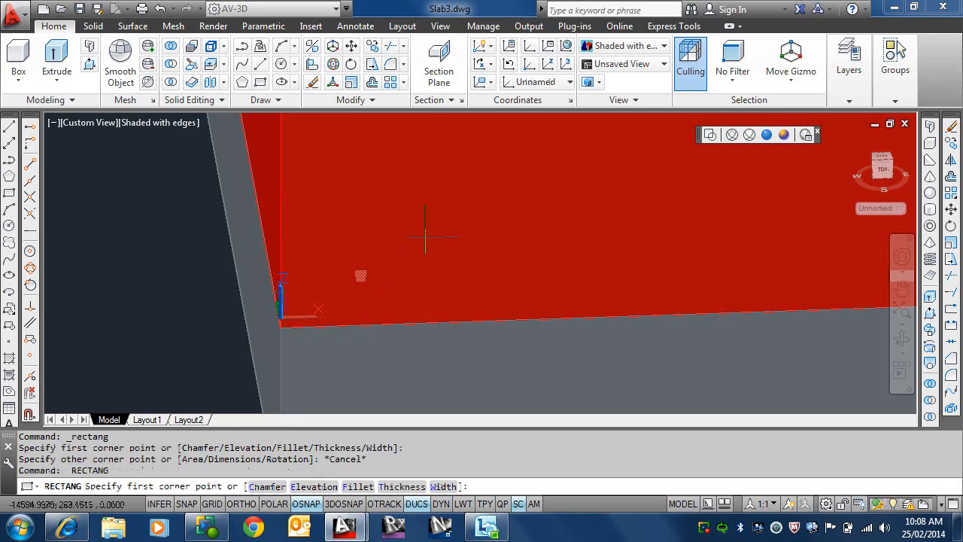
scroll(443, 222, down, 5)
middle_drag(442, 222, 276, 326)
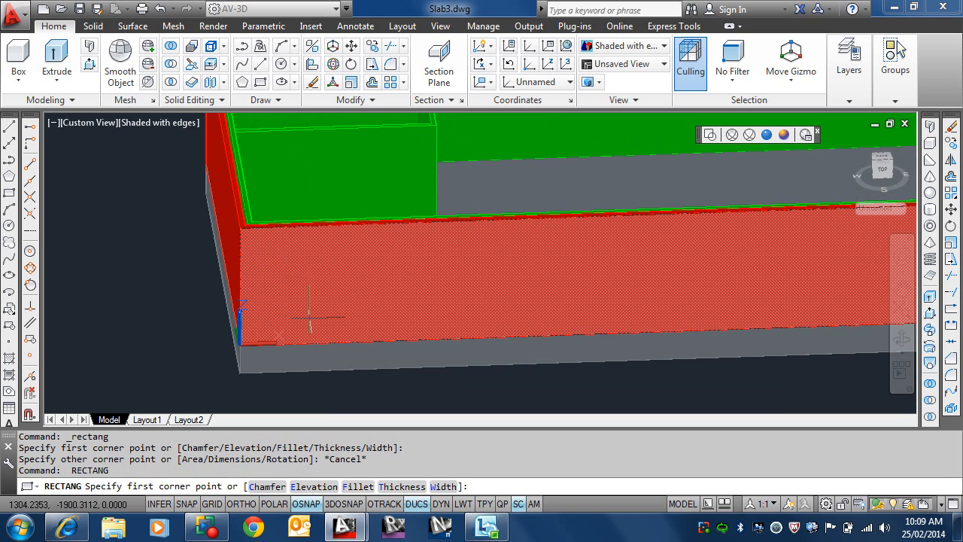
key(Escape)
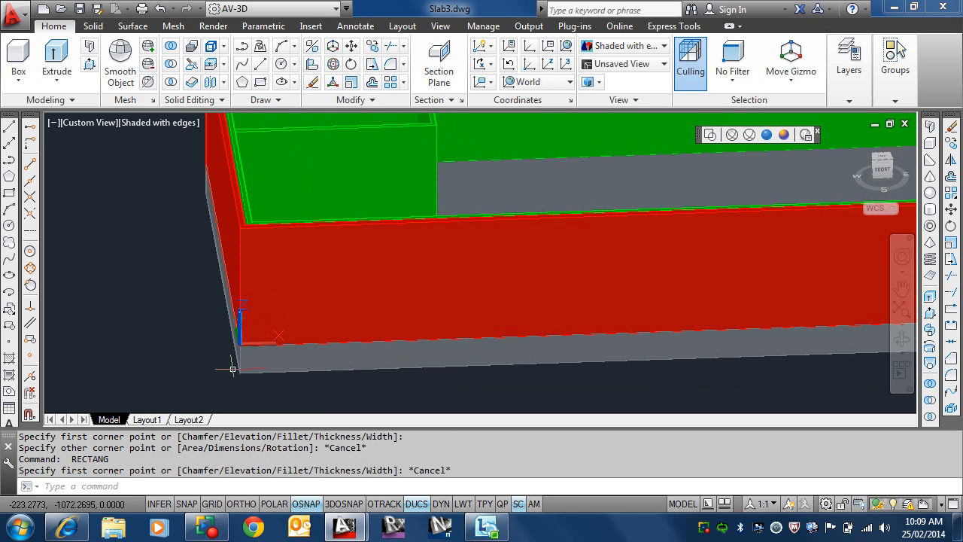
Align the UCS with the front brick wall face by snapping its Y axis to the wall's upper corner above the origin
scroll(235, 361, up, 3)
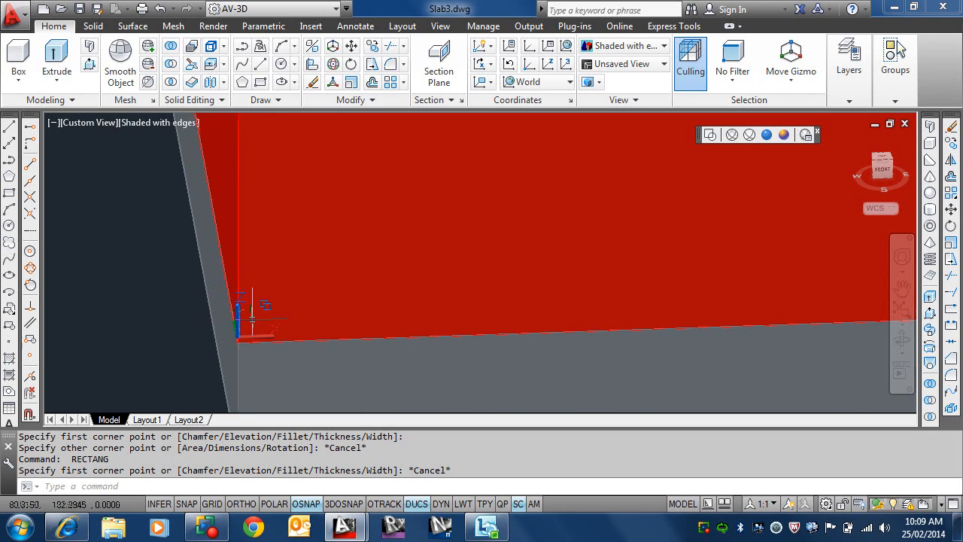
shift+middle_drag(250, 323, 223, 359)
right_click(223, 359)
click(254, 400)
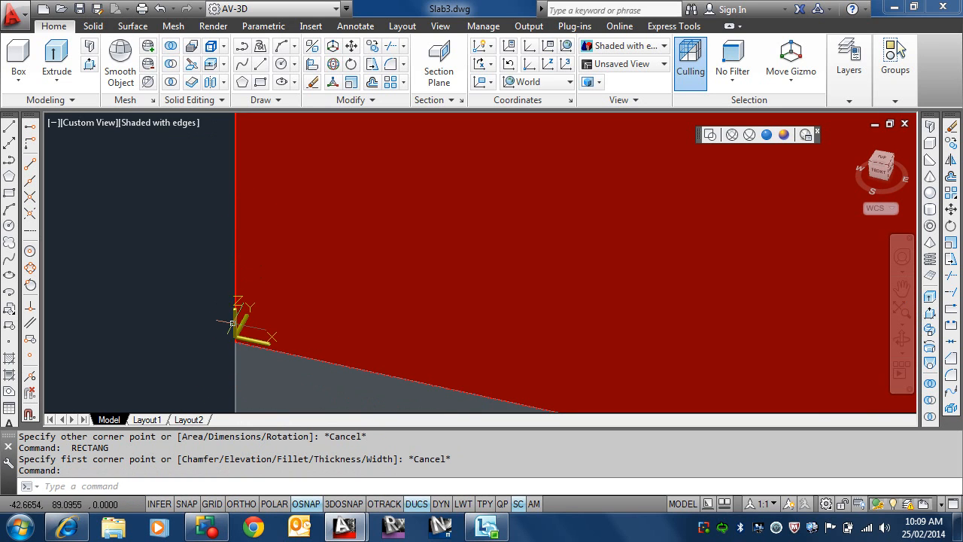
click(235, 321)
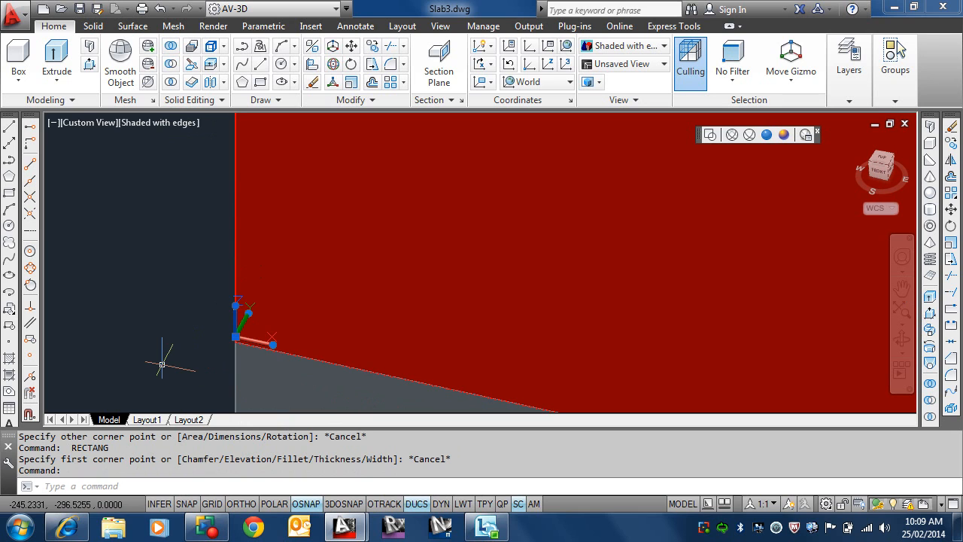
mouse_move(236, 342)
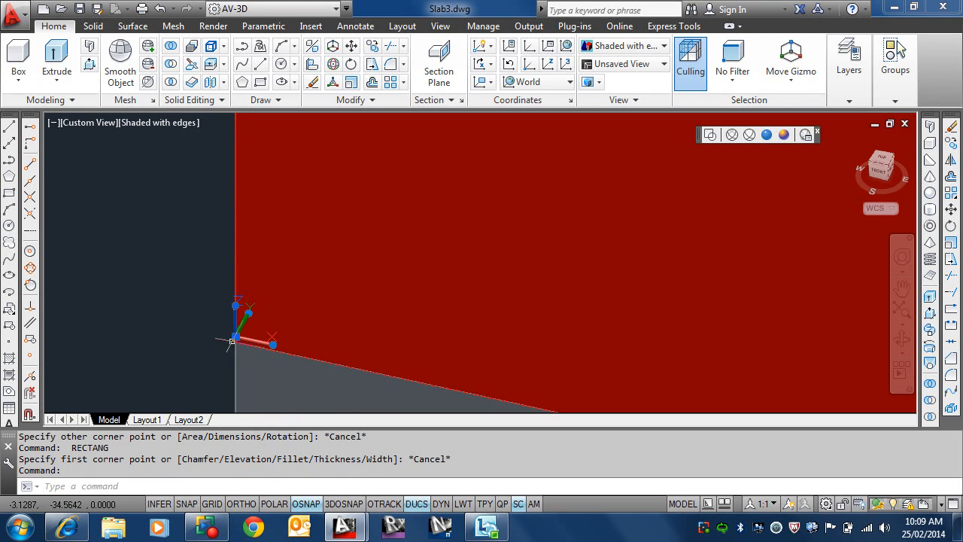
scroll(238, 322, up, 4)
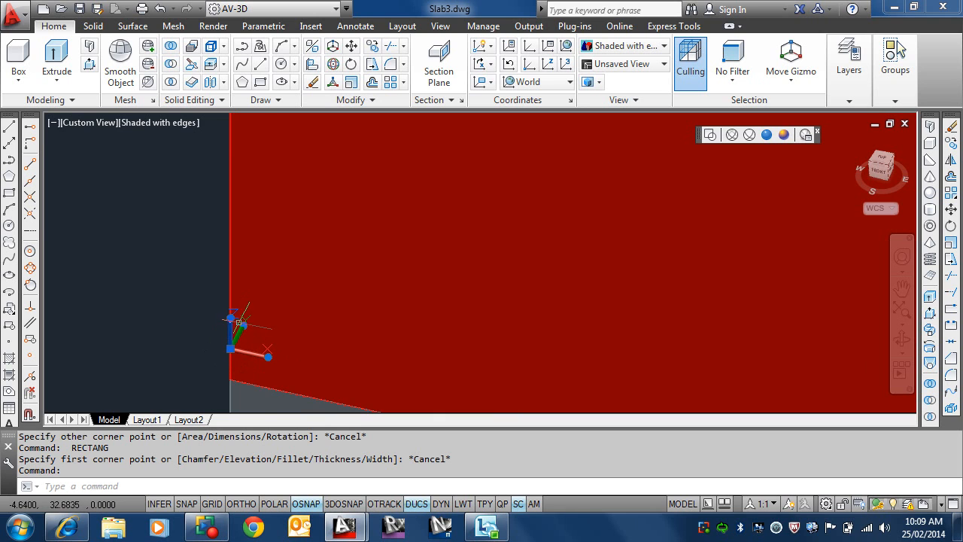
scroll(247, 309, down, 2)
scroll(233, 342, up, 6)
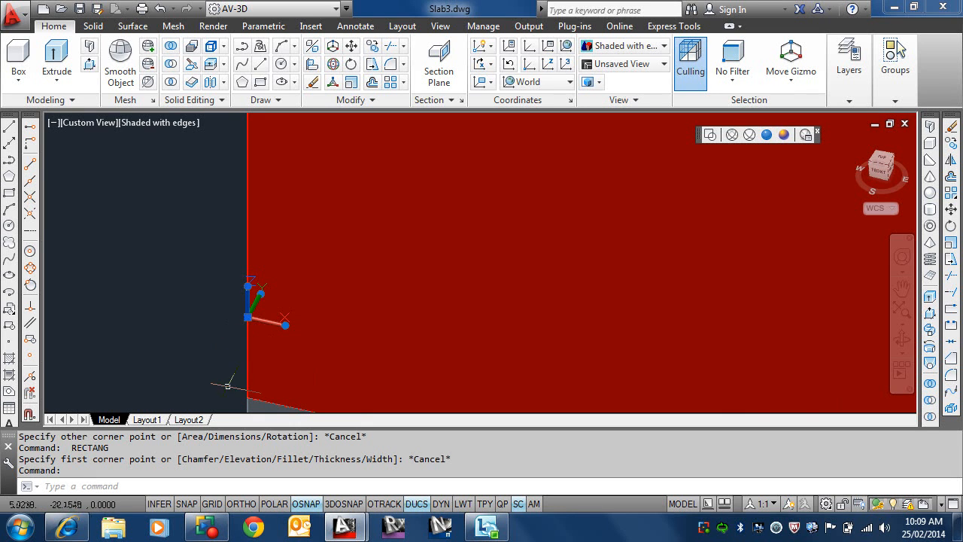
click(264, 292)
scroll(268, 186, up, 3)
middle_drag(266, 187, 247, 316)
scroll(227, 185, up, 2)
scroll(227, 183, down, 6)
scroll(228, 182, up, 3)
scroll(236, 161, down, 7)
middle_drag(238, 165, 174, 385)
scroll(189, 278, up, 5)
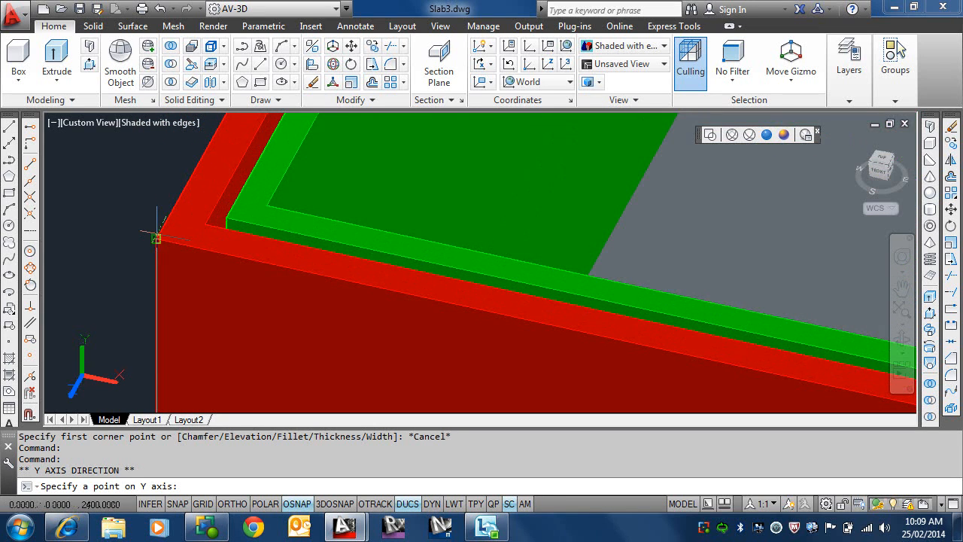
click(156, 238)
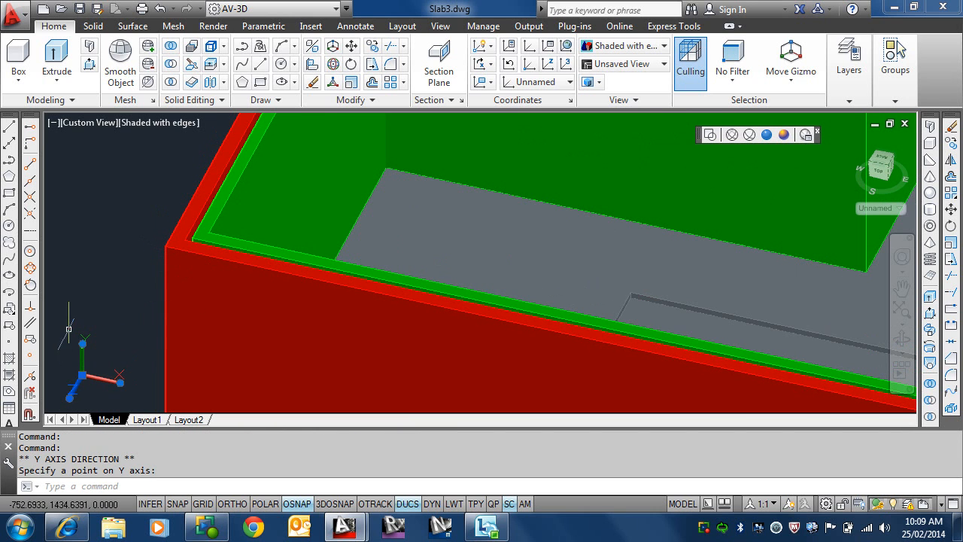
scroll(158, 369, down, 3)
scroll(185, 346, down, 5)
scroll(183, 316, up, 4)
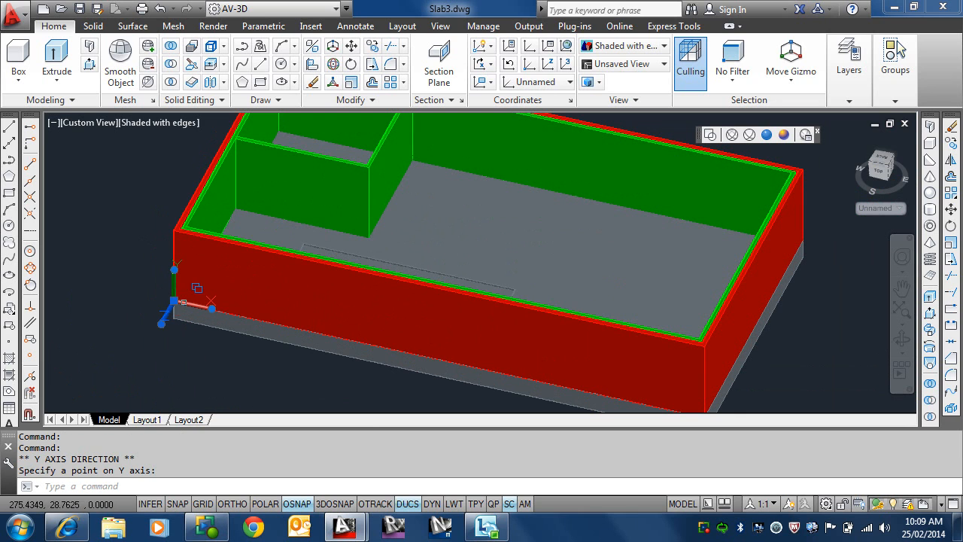
Move the UCS origin to the bottom endpoint of the front brick wall's left vertical edge
scroll(185, 310, up, 3)
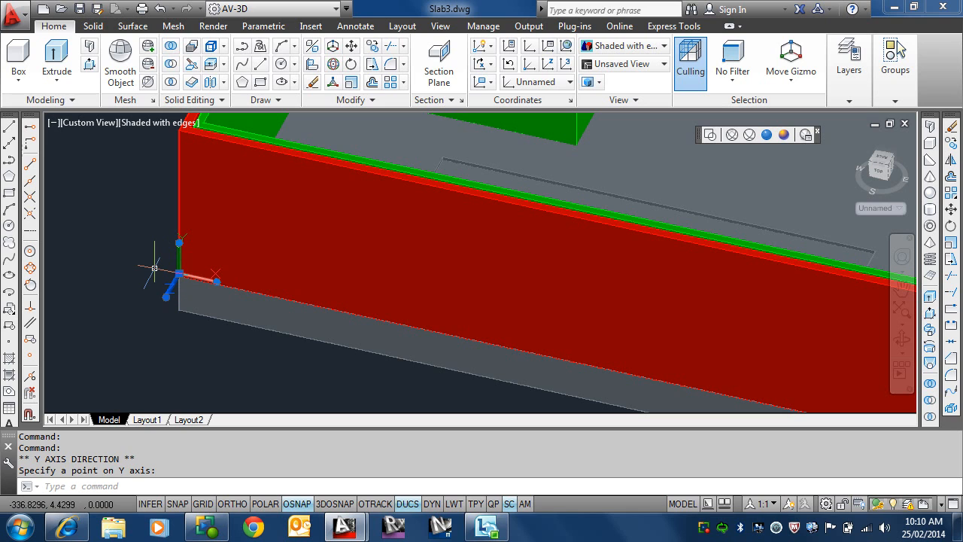
key(Return)
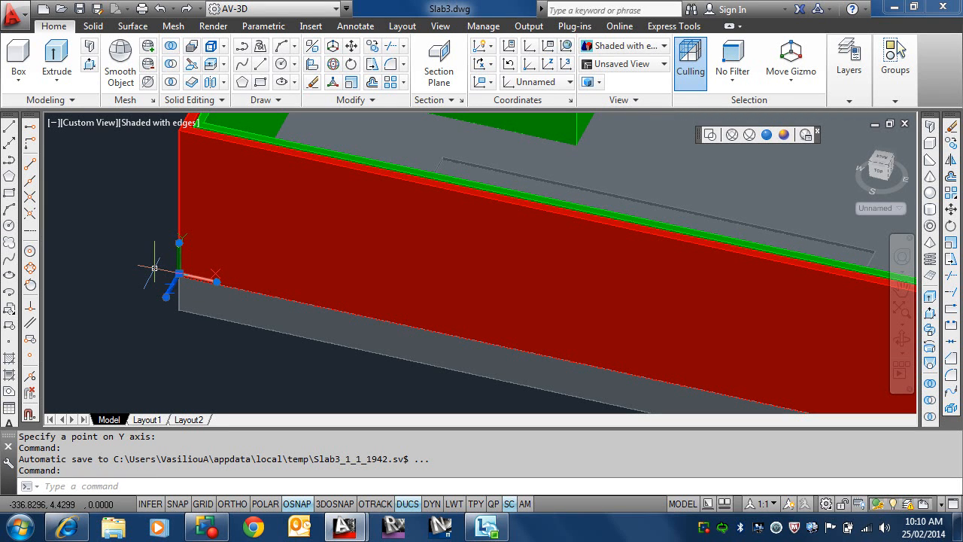
scroll(169, 273, up, 2)
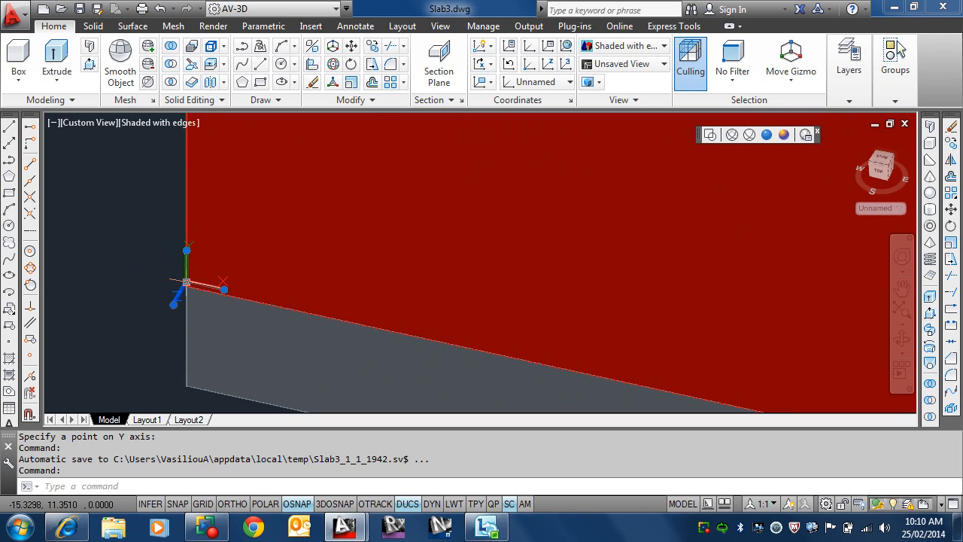
click(186, 283)
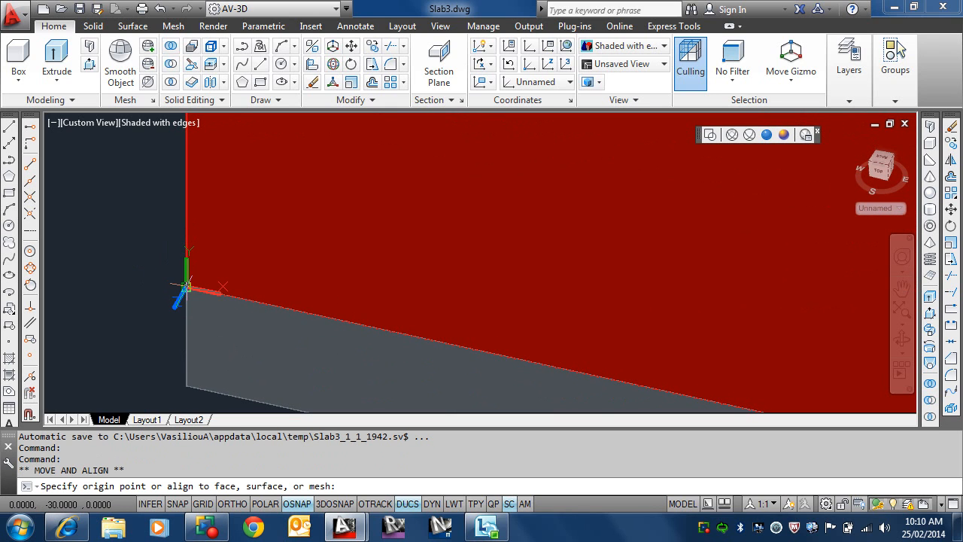
click(186, 287)
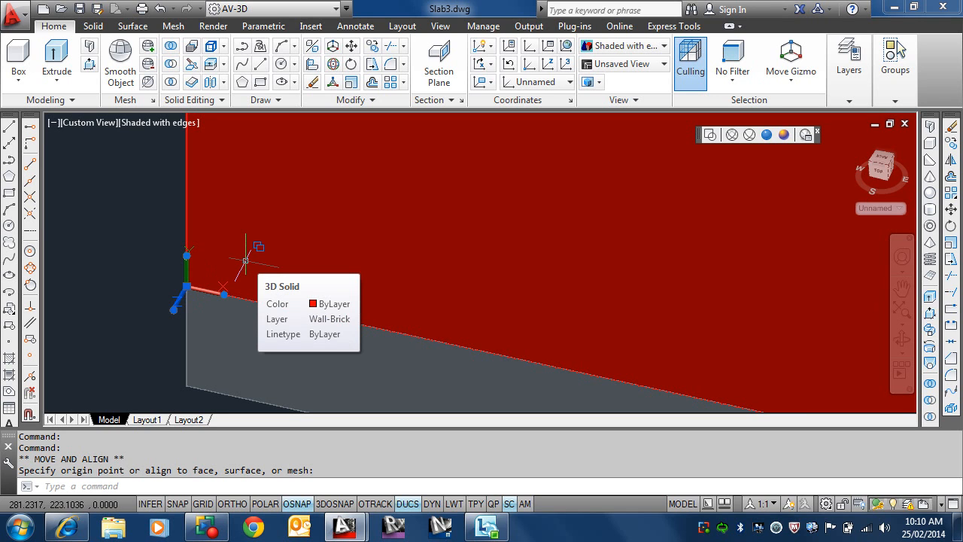
Move the UCS origin to a free point beside the wall and snap it back to the wall's bottom left endpoint
scroll(245, 260, down, 2)
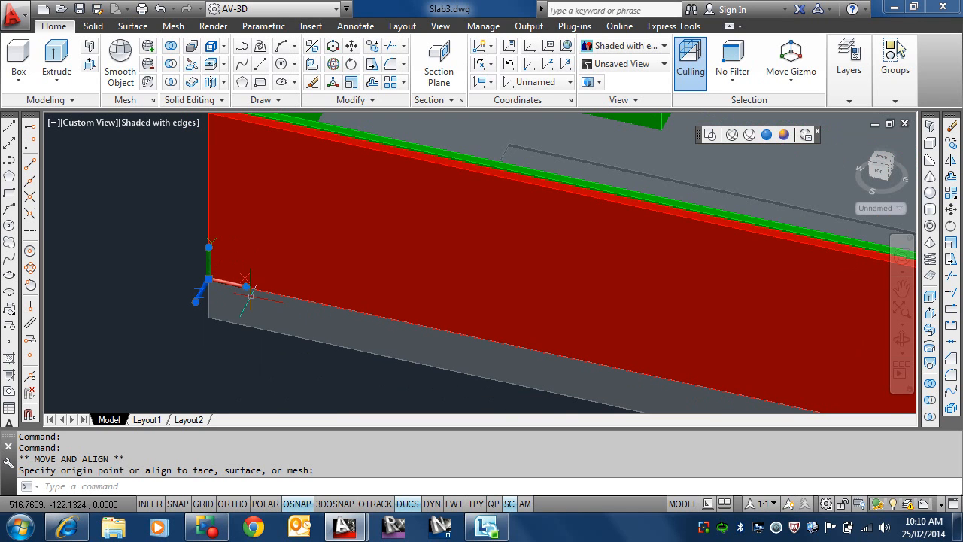
scroll(251, 293, up, 2)
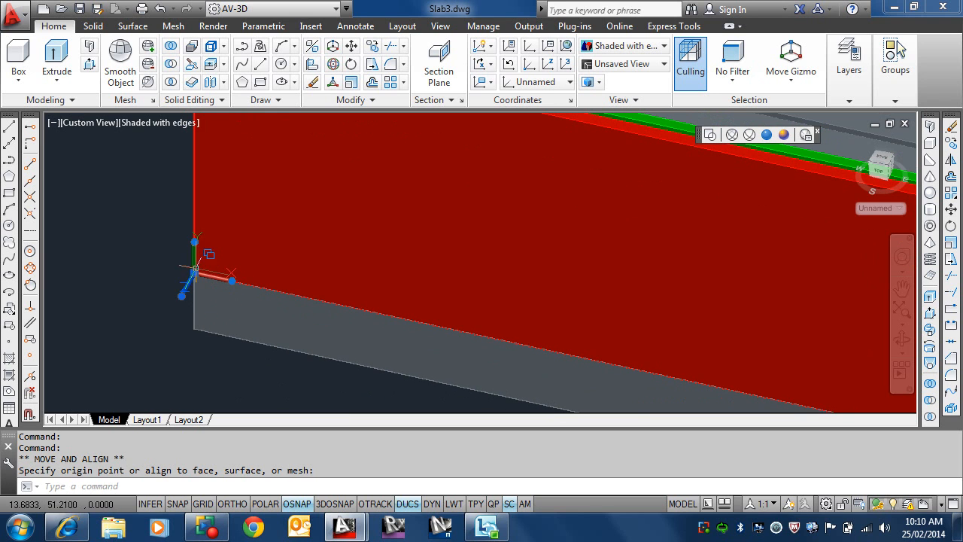
click(195, 273)
click(142, 227)
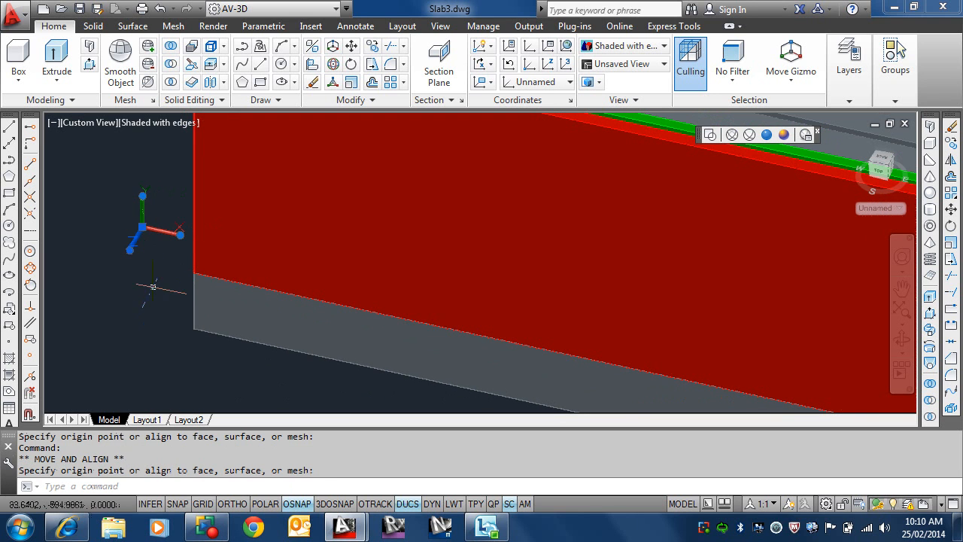
click(144, 225)
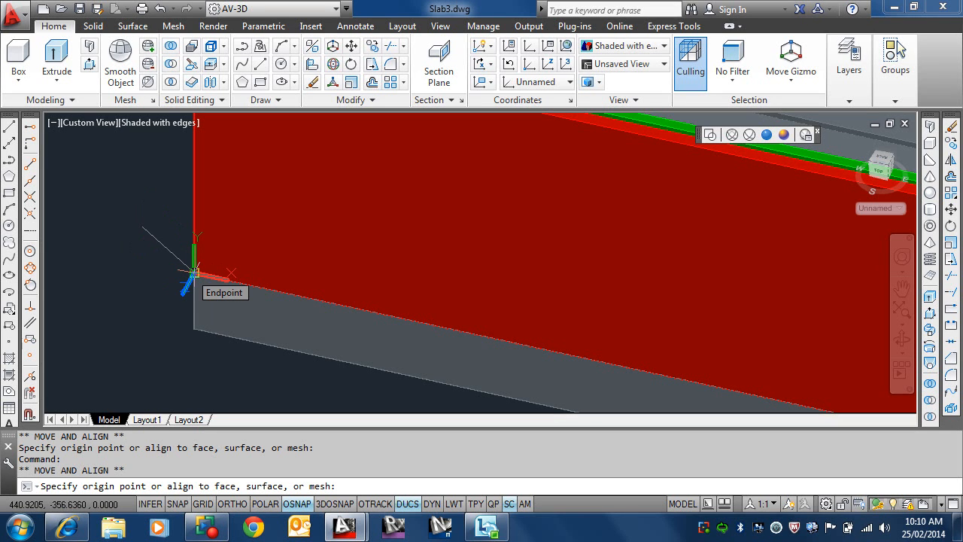
click(194, 273)
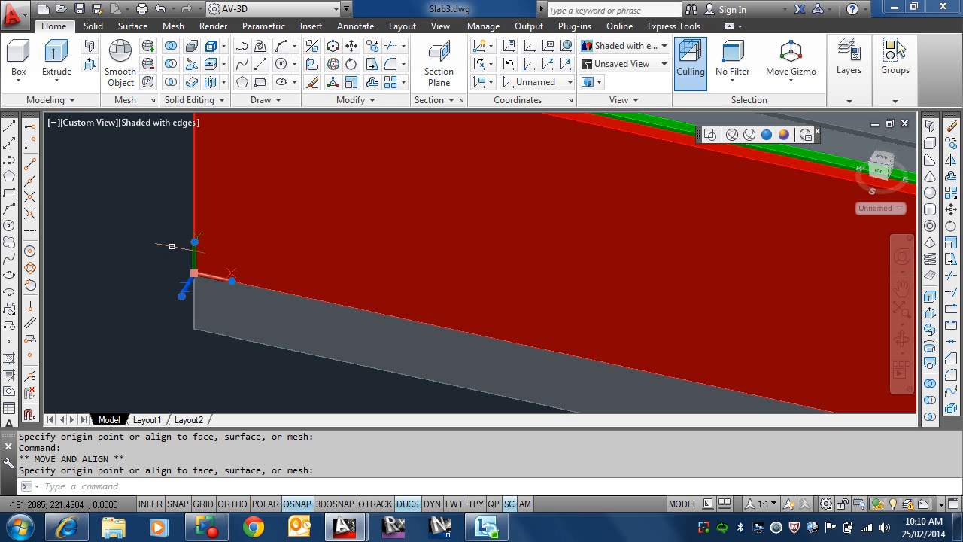
With dynamic UCS off, draw a 900 by 2100 rectangle on the front brick wall face from its bottom left corner
scroll(177, 232, down, 4)
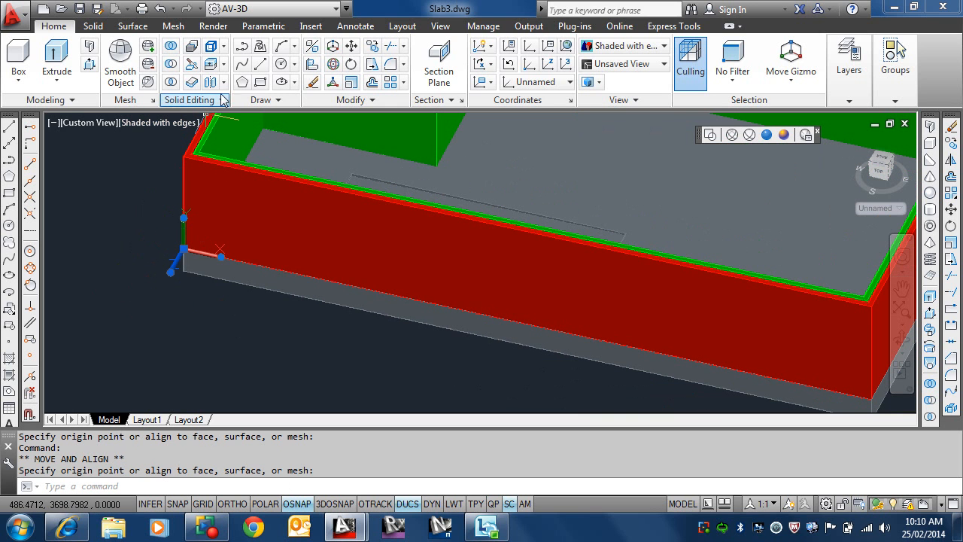
click(261, 82)
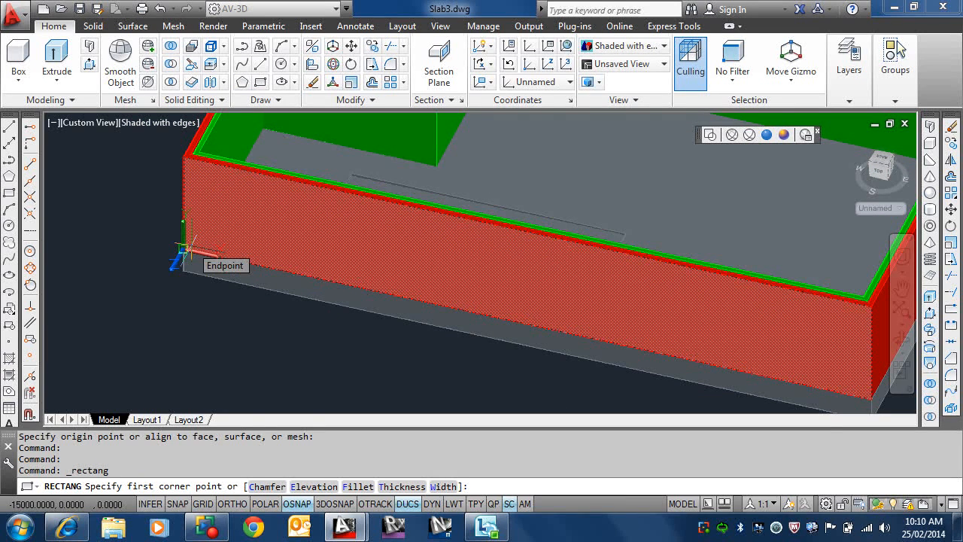
click(404, 503)
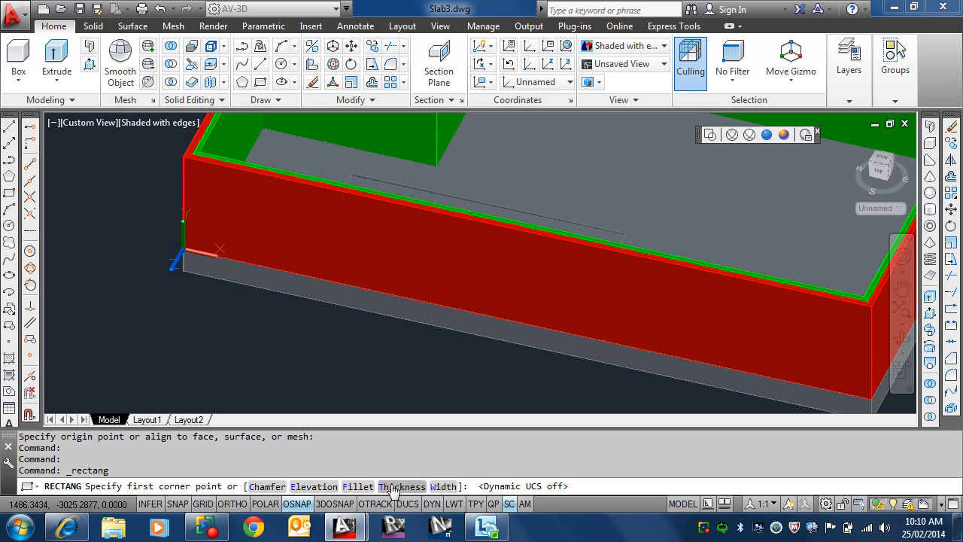
click(183, 251)
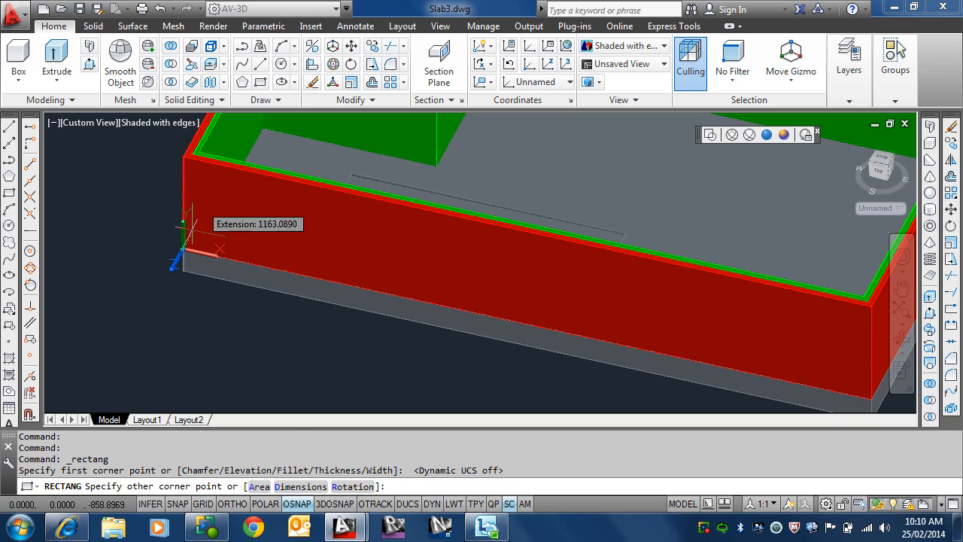
scroll(188, 229, up, 8)
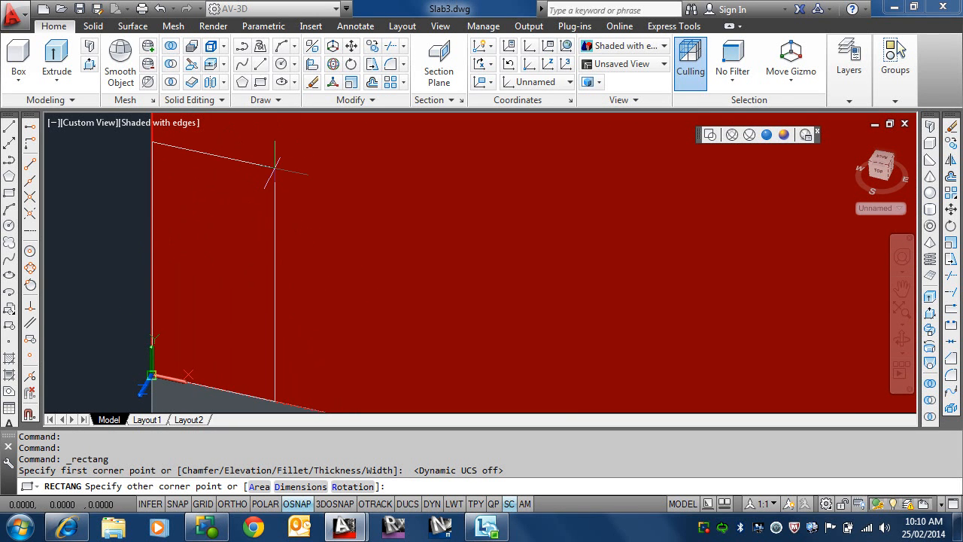
text(@900,2100)
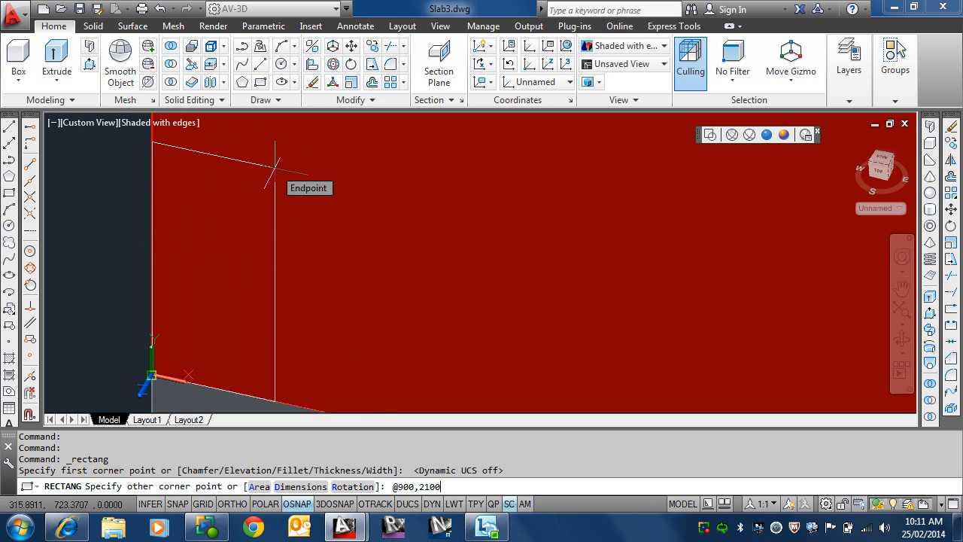
key(Return)
scroll(275, 211, down, 5)
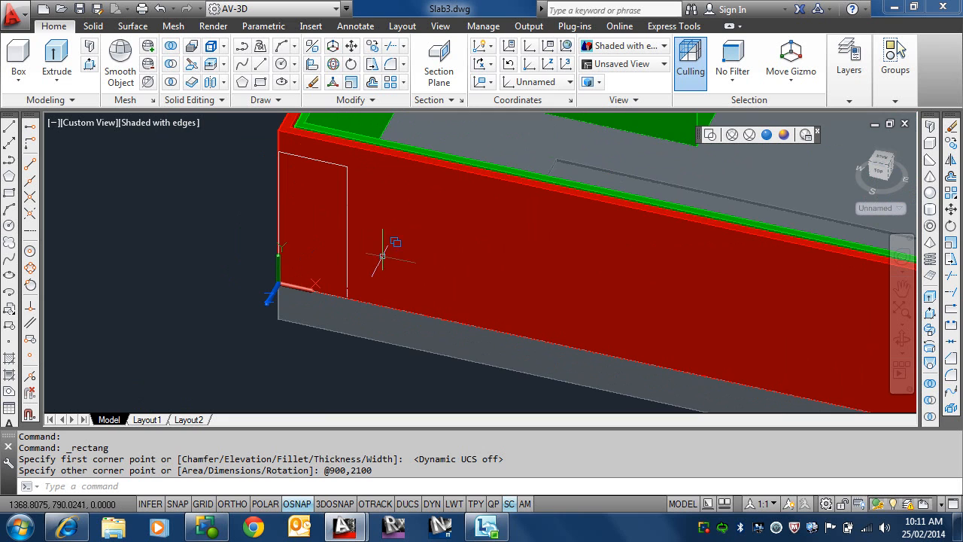
scroll(382, 255, down, 5)
middle_drag(384, 256, 289, 222)
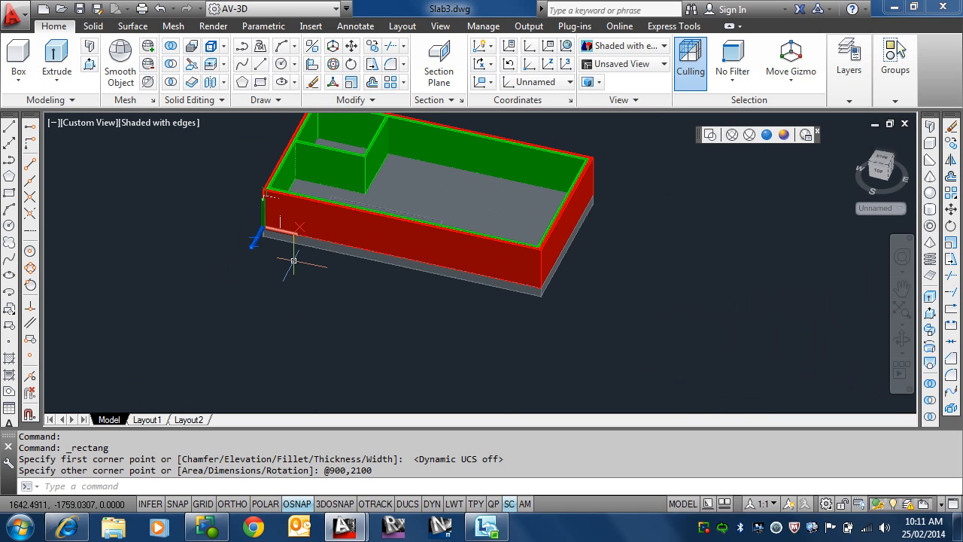
scroll(294, 260, up, 4)
scroll(313, 331, down, 2)
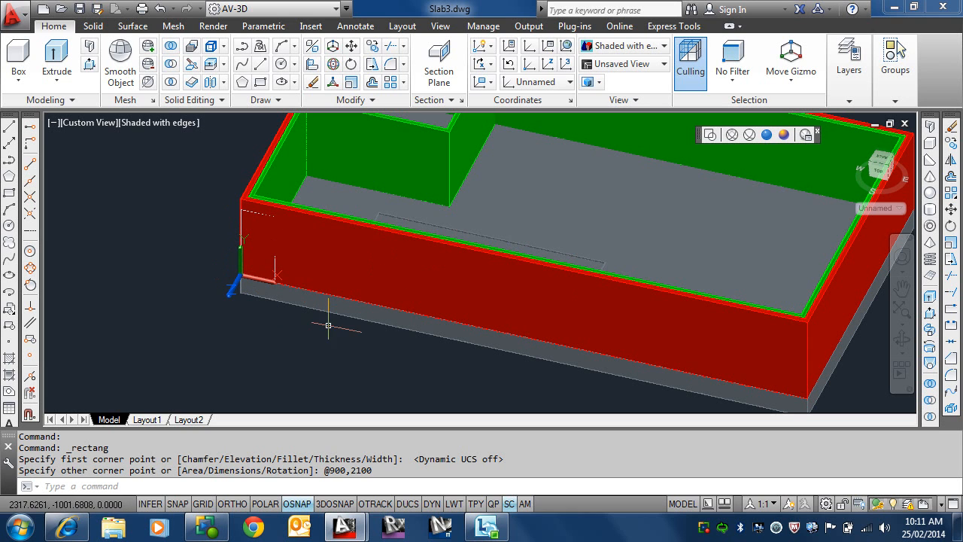
With Ortho on, move the 900 by 2100 rectangle 30 up along the Y axis on the front brick wall face
scroll(250, 252, up, 2)
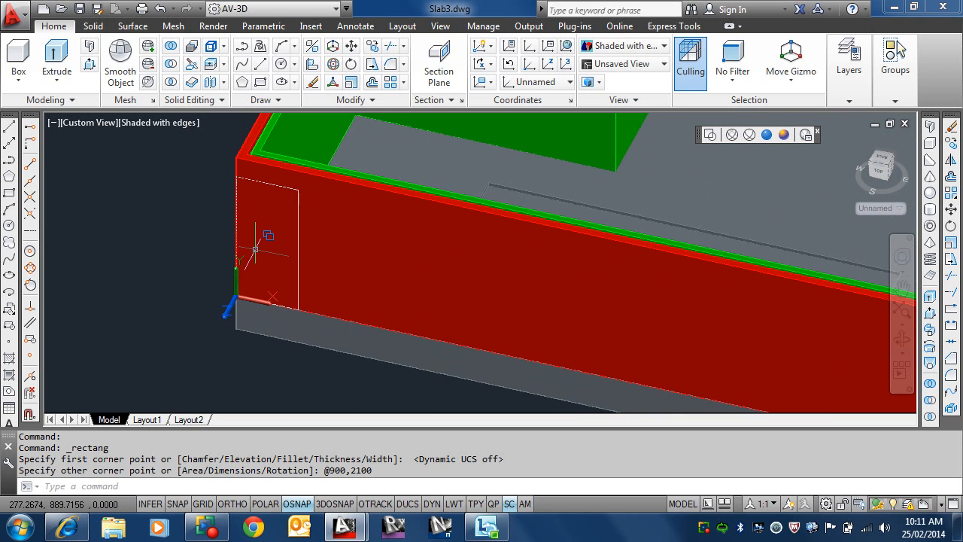
text(m)
key(Return)
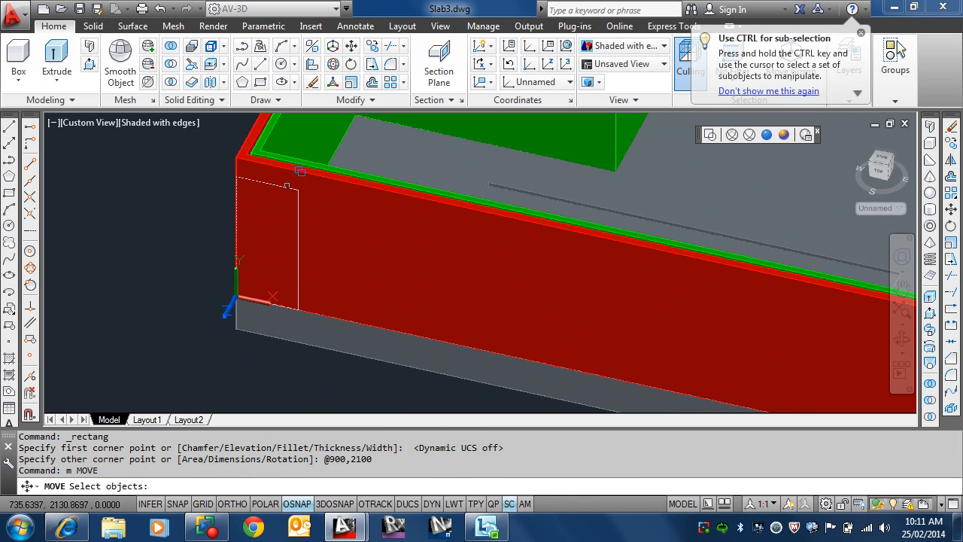
click(300, 171)
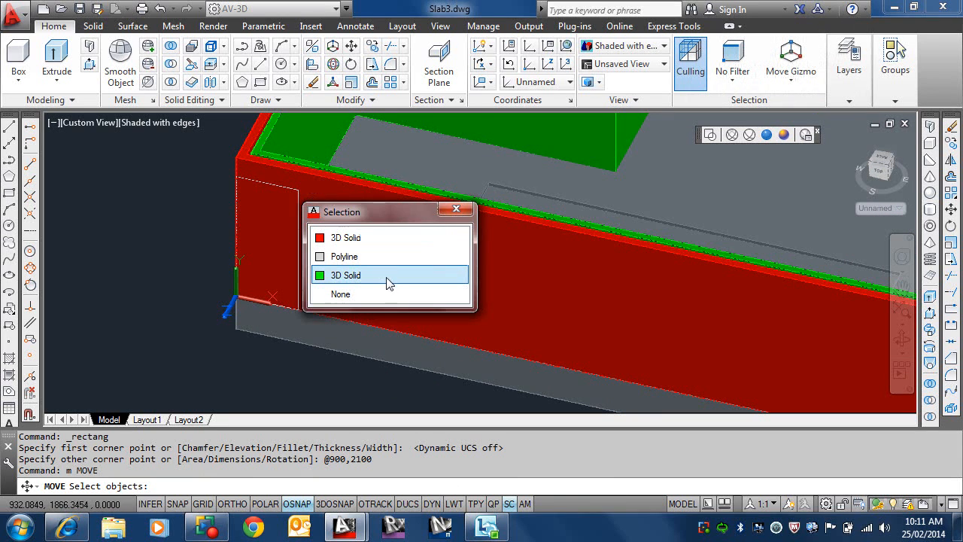
click(368, 257)
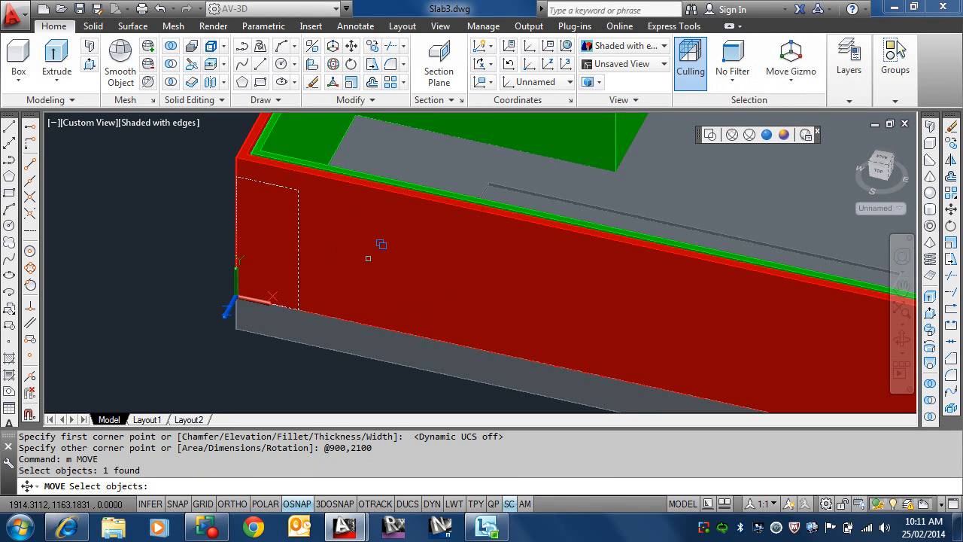
key(Return)
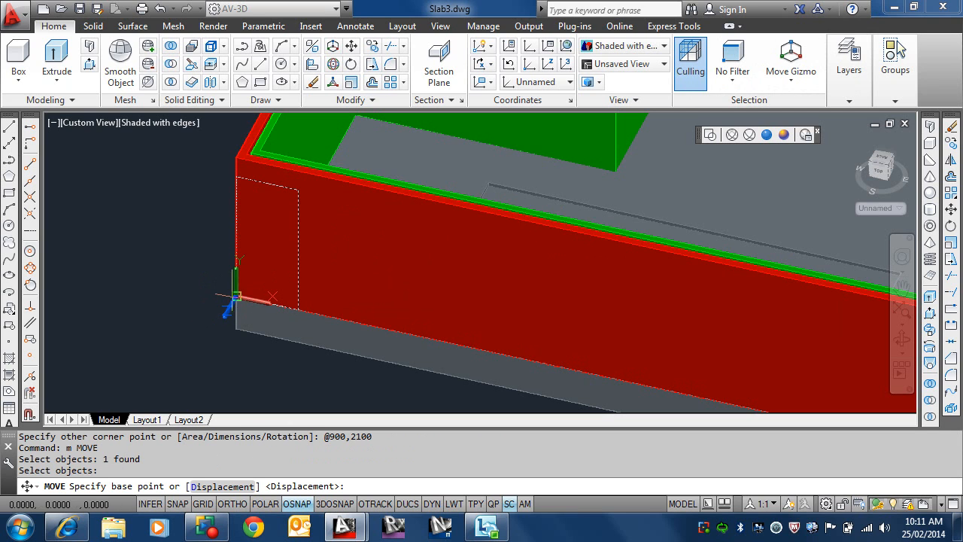
click(193, 285)
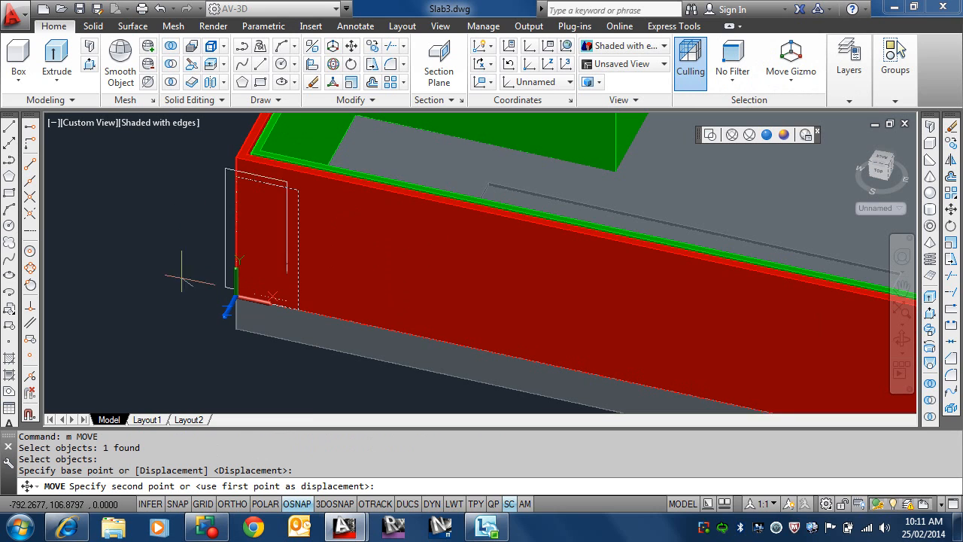
key(F8)
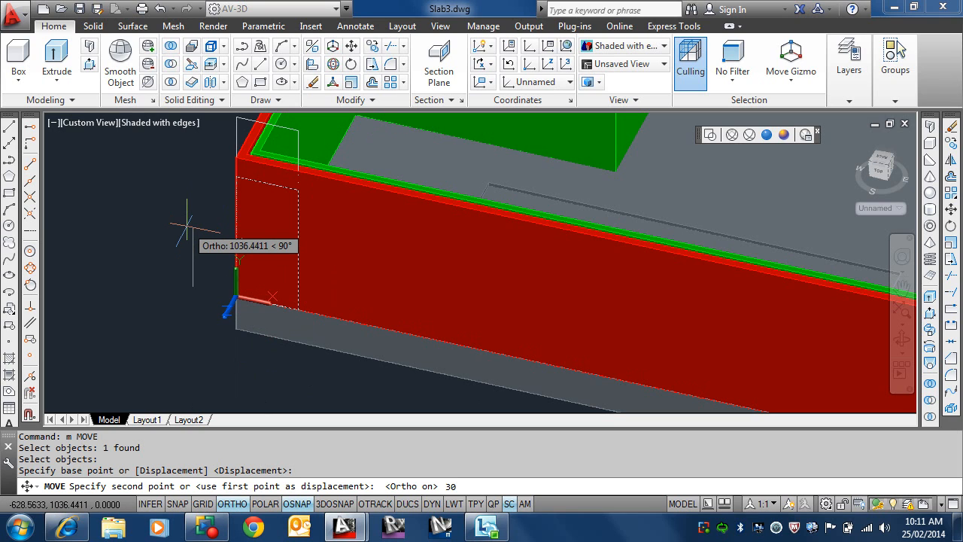
key(Return)
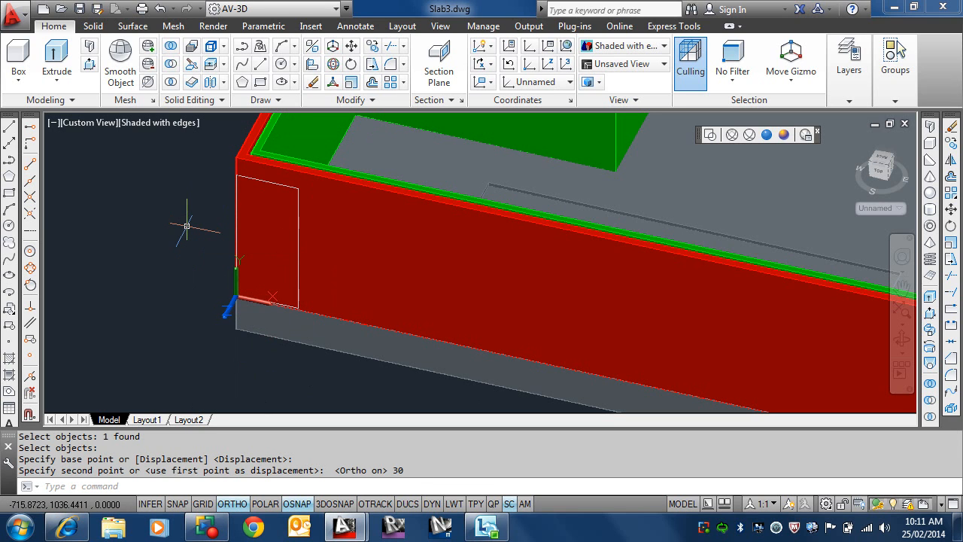
Move the rectangle horizontally along the X axis to a free point past the middle of the front brick wall
text(m)
key(Return)
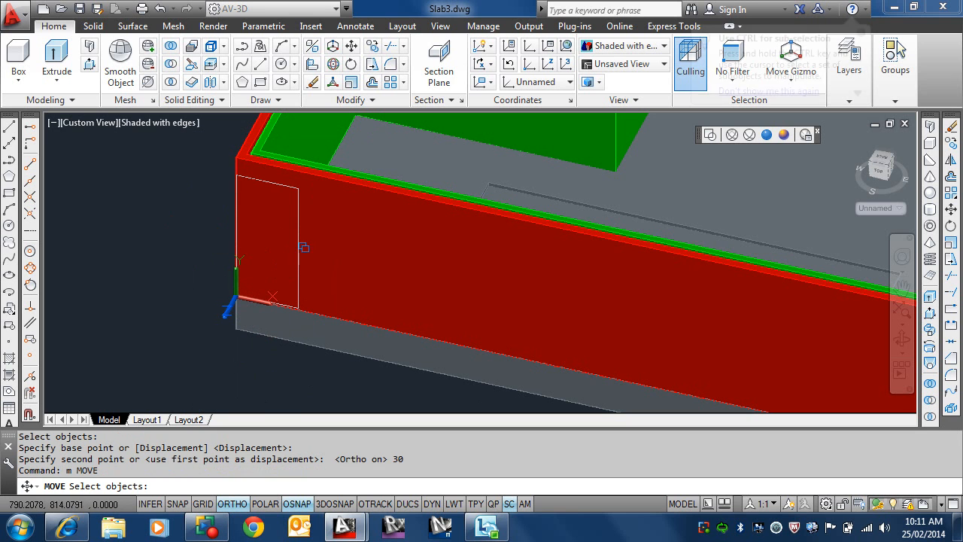
click(295, 254)
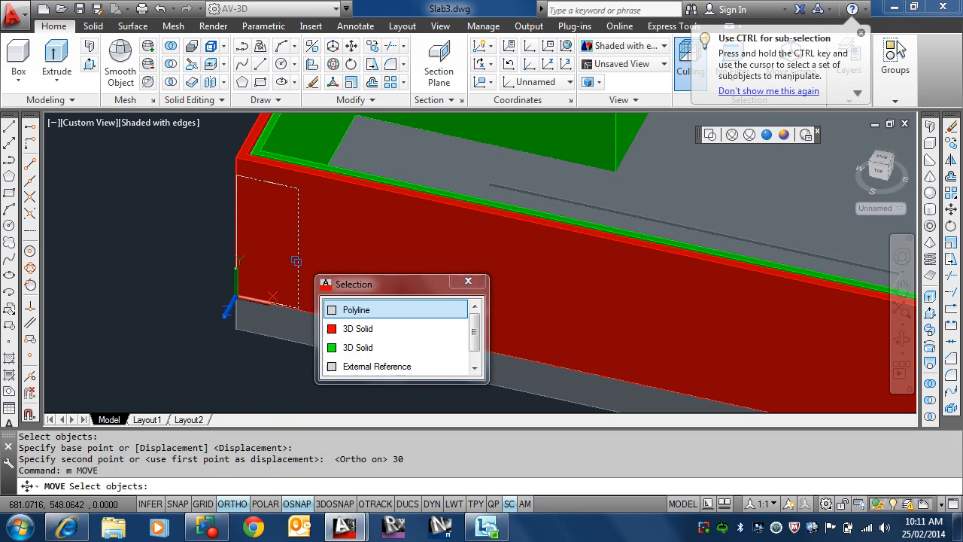
click(367, 311)
key(Return)
click(238, 296)
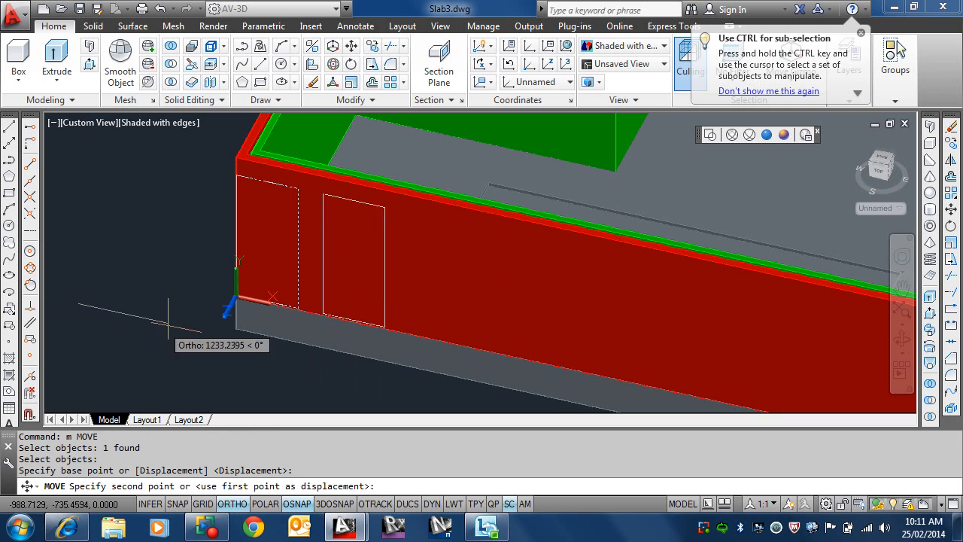
scroll(260, 346, down, 5)
middle_drag(234, 343, 152, 322)
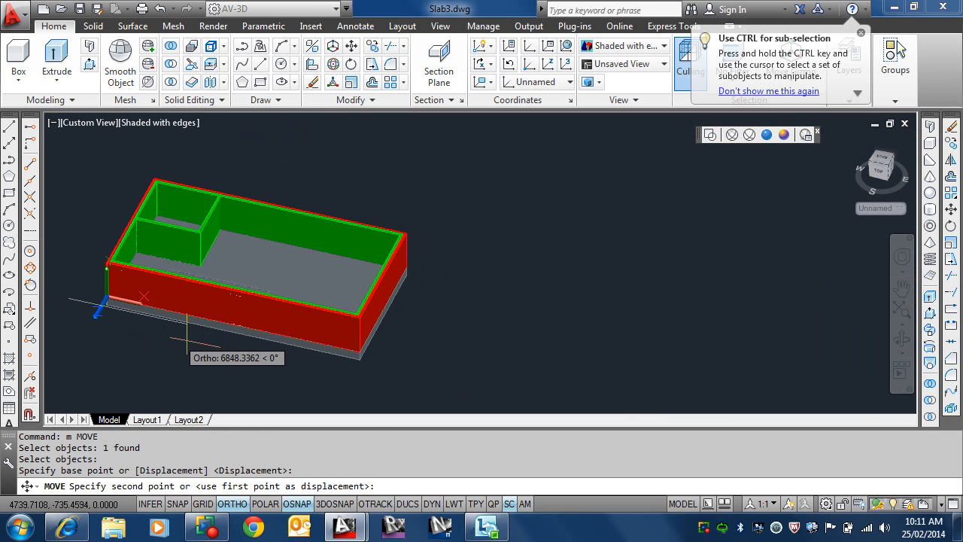
click(222, 358)
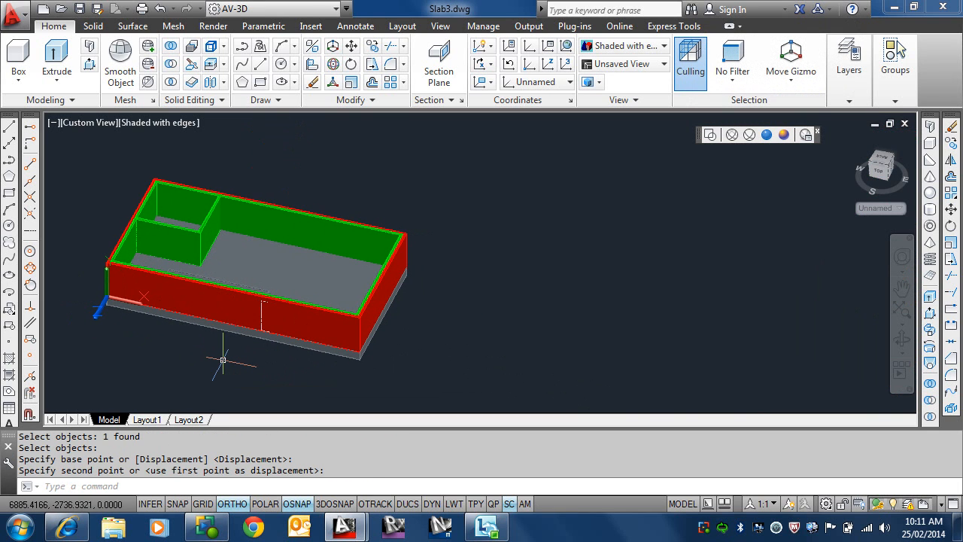
Presspull the area inside the rectangle inward past the red brick wall's thickness to cut the door opening in the brick
scroll(215, 338, up, 3)
middle_drag(311, 320, 369, 301)
scroll(371, 358, down, 2)
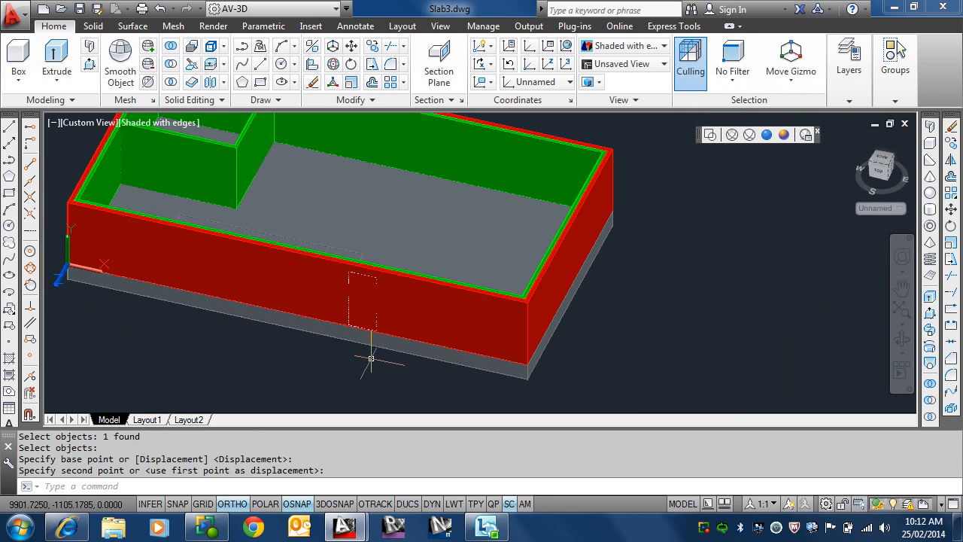
scroll(371, 358, up, 5)
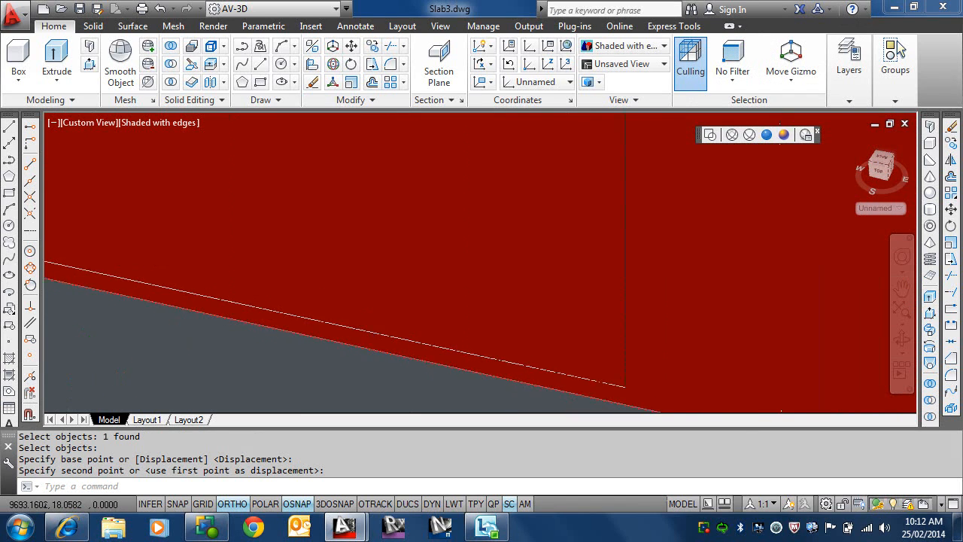
scroll(368, 337, down, 3)
scroll(358, 308, up, 1)
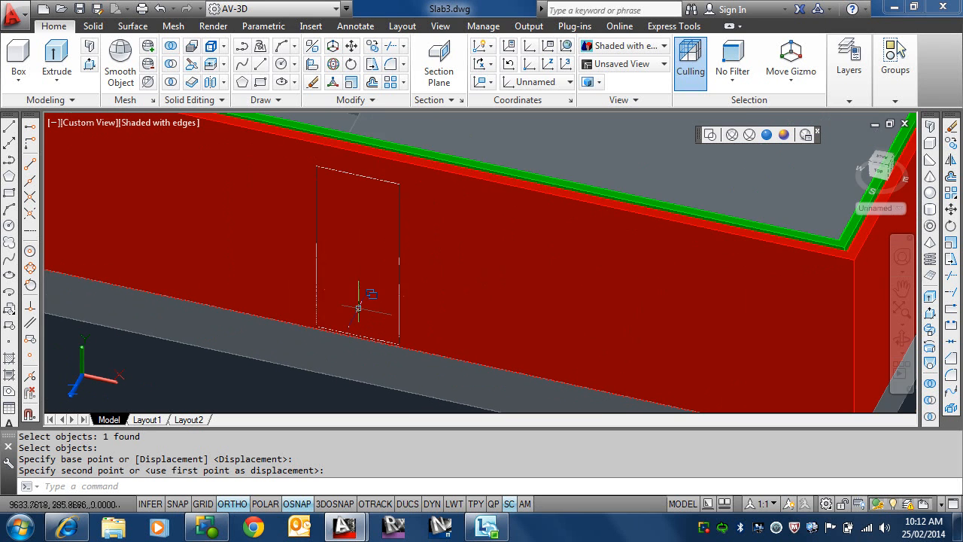
scroll(358, 307, up, 1)
scroll(300, 329, down, 2)
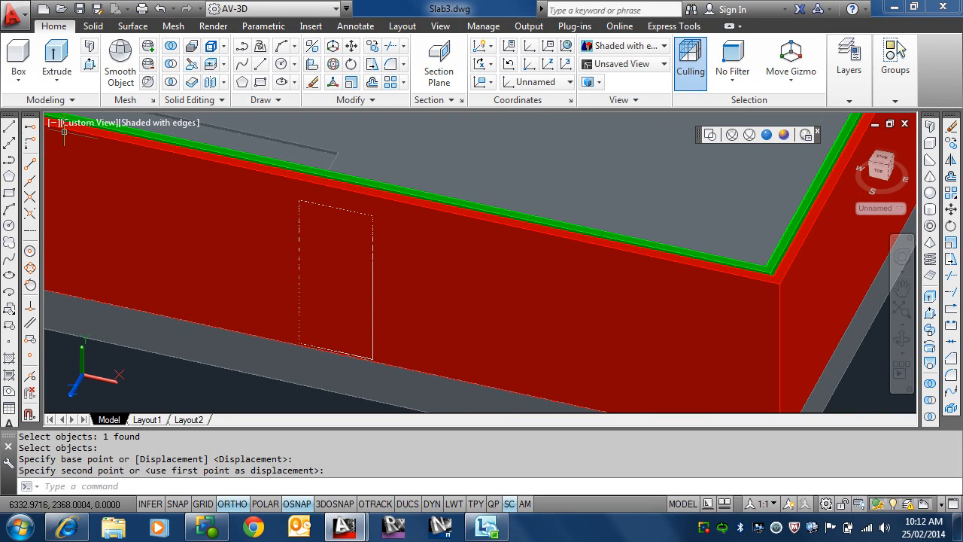
click(89, 65)
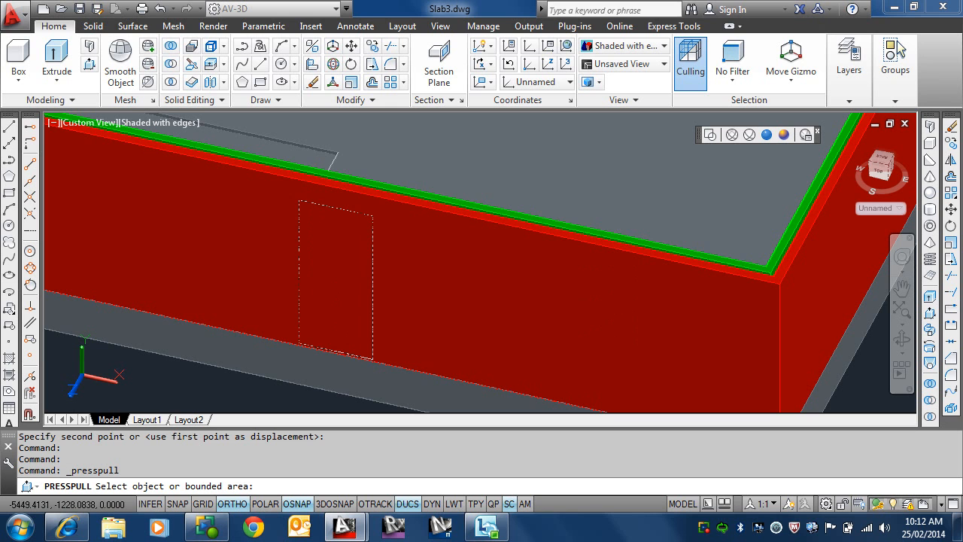
click(335, 280)
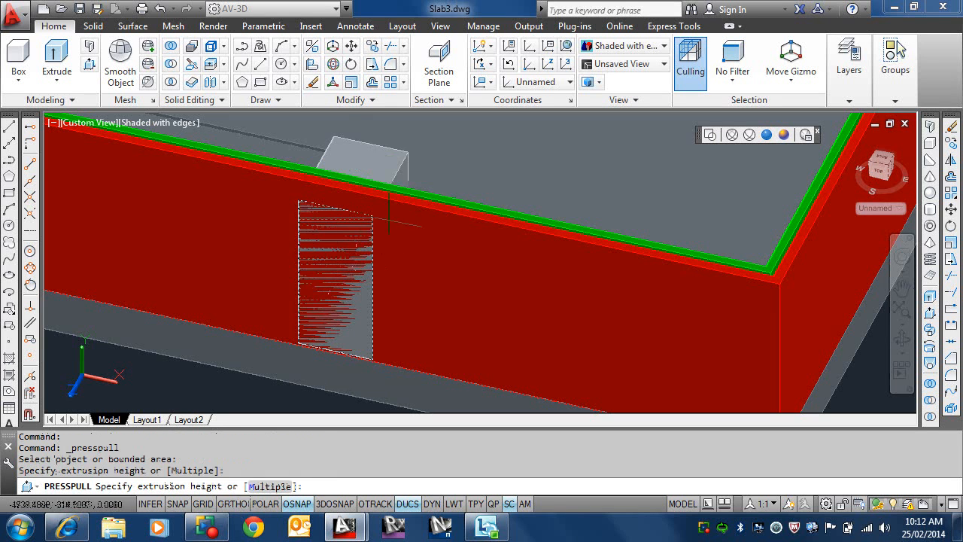
click(447, 163)
Examine the door opening in the brick wall and its bottom sill from close up and from a rotated view
scroll(503, 161, down, 2)
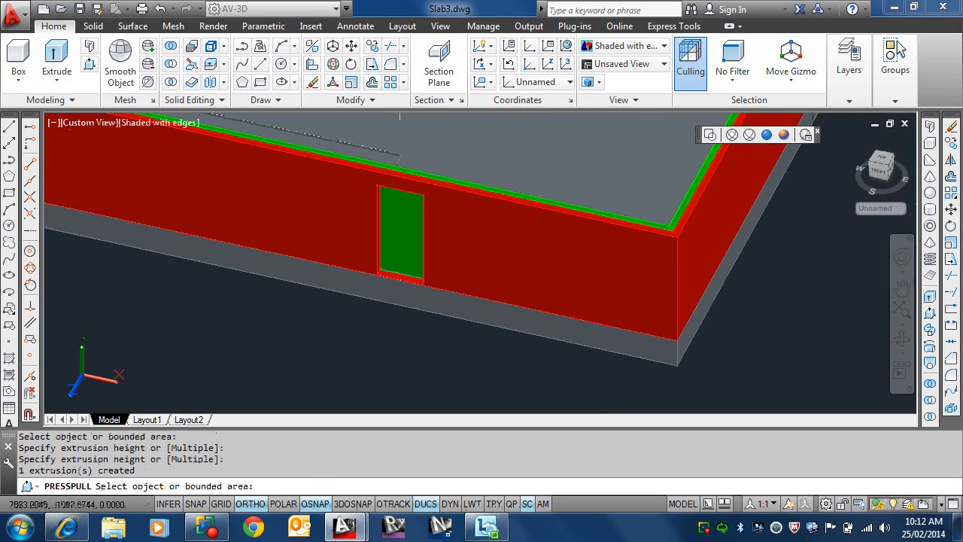
scroll(402, 218, up, 6)
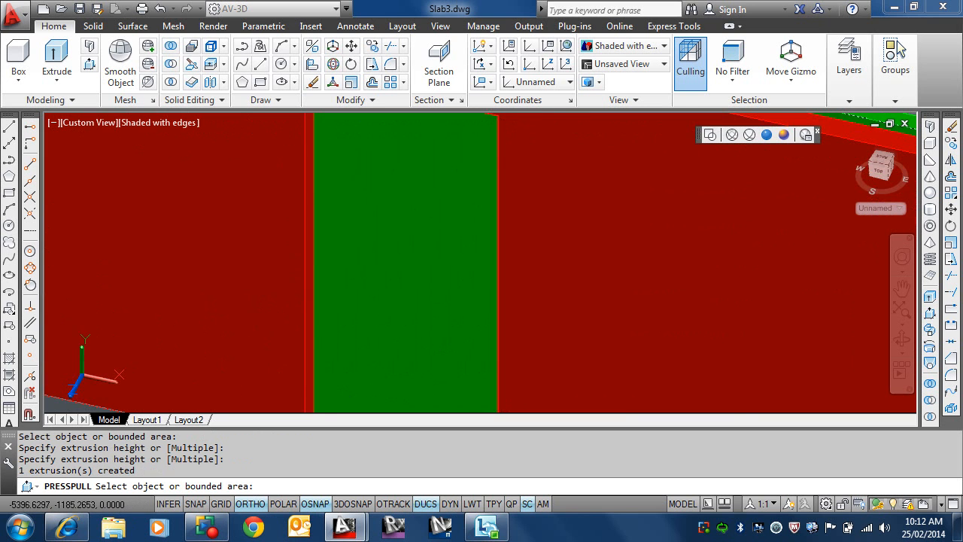
scroll(375, 221, down, 5)
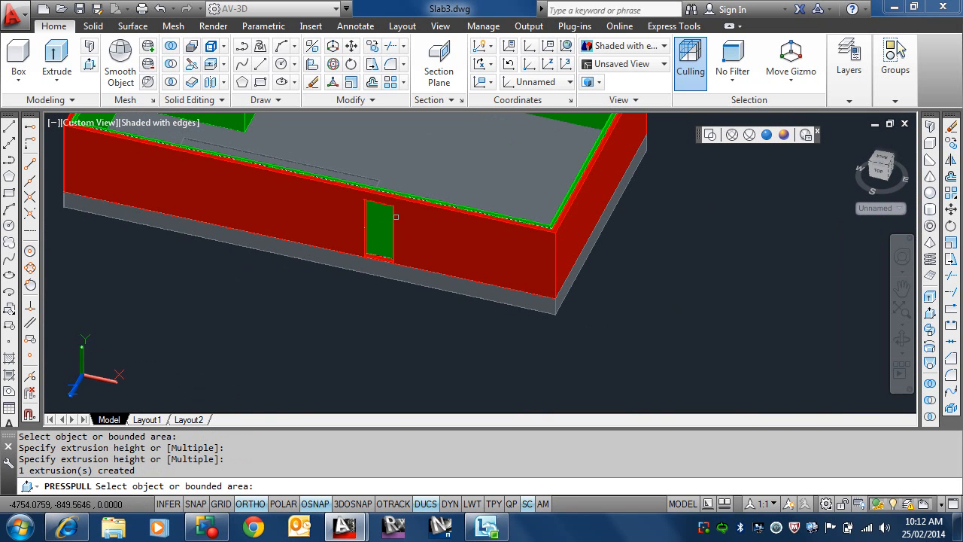
shift+middle_drag(394, 222, 376, 210)
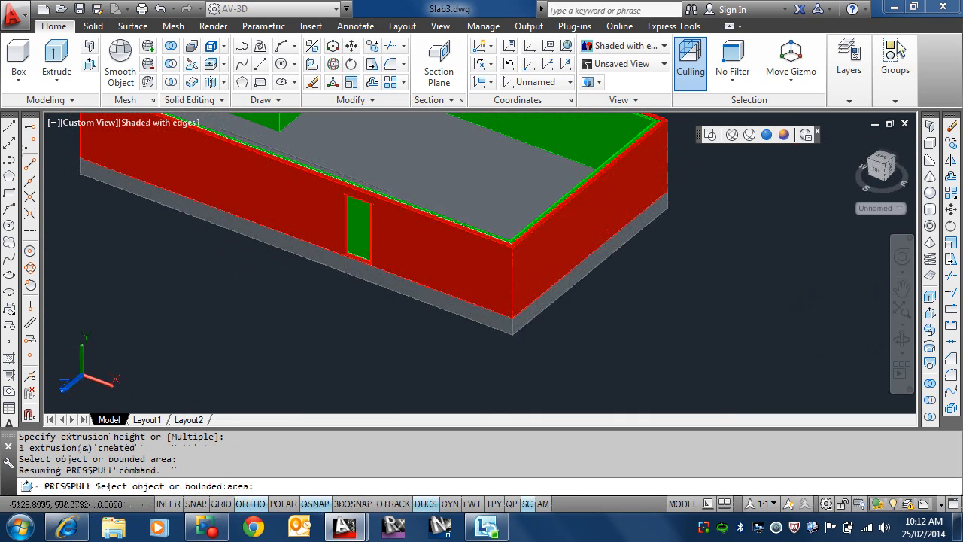
scroll(364, 238, up, 4)
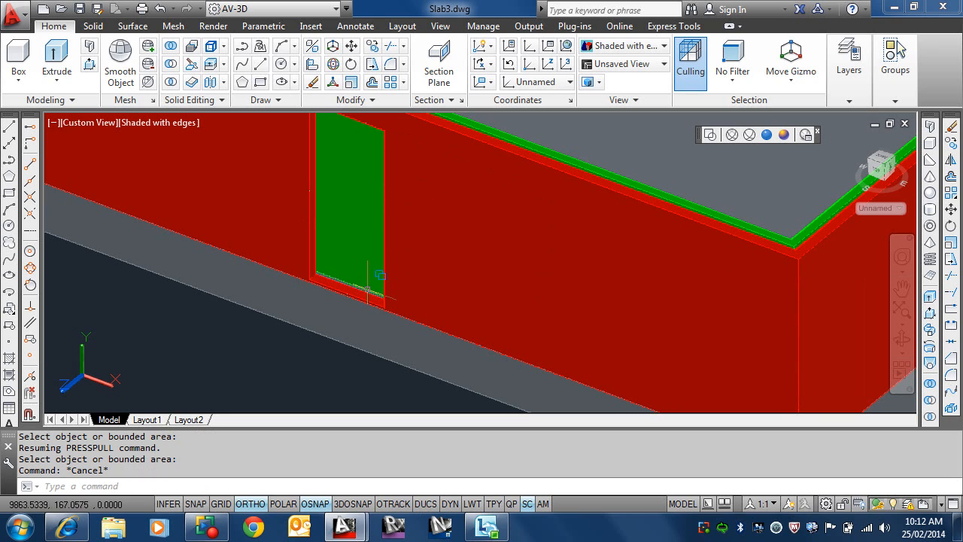
scroll(369, 297, down, 2)
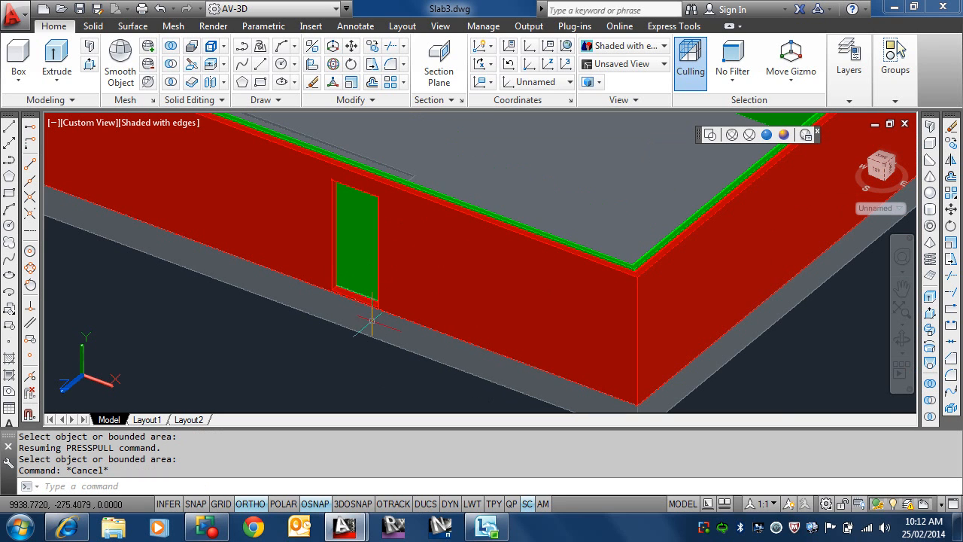
middle_drag(76, 360, 140, 327)
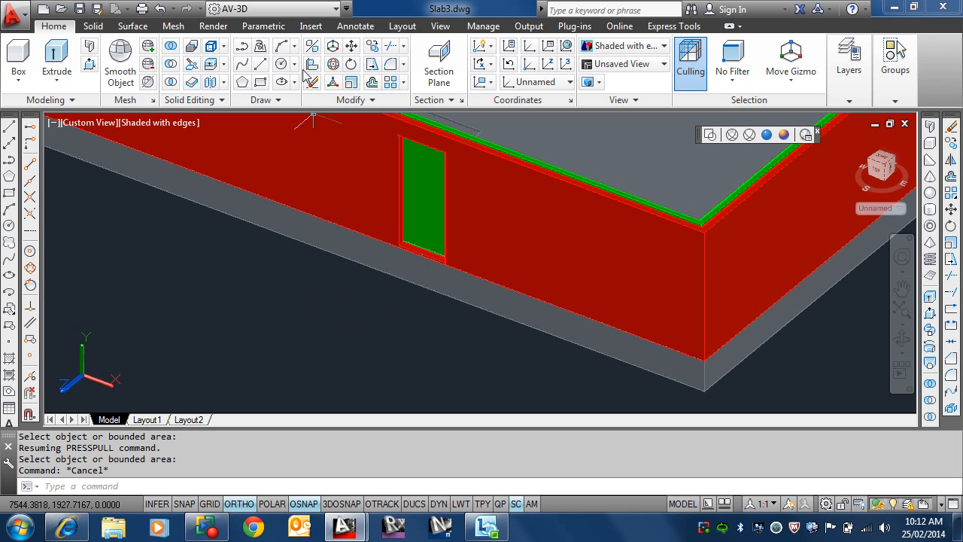
Try to move the door rectangle polyline 30 inward along the negative Z axis, and undo that move
click(352, 46)
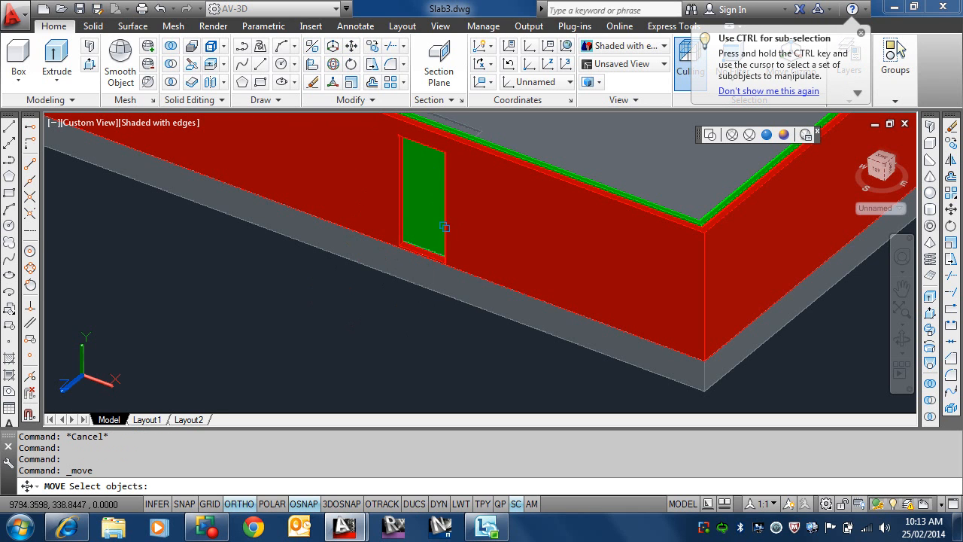
click(398, 204)
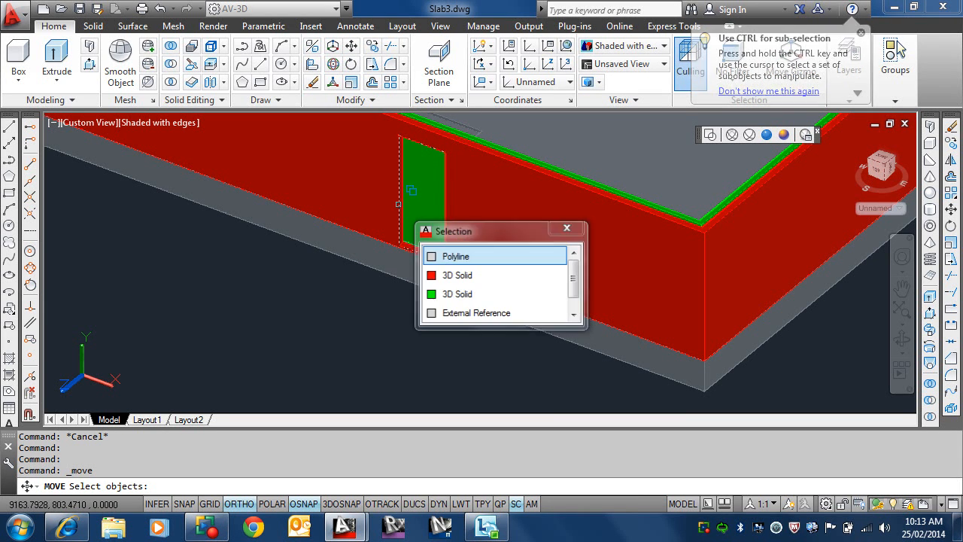
click(466, 257)
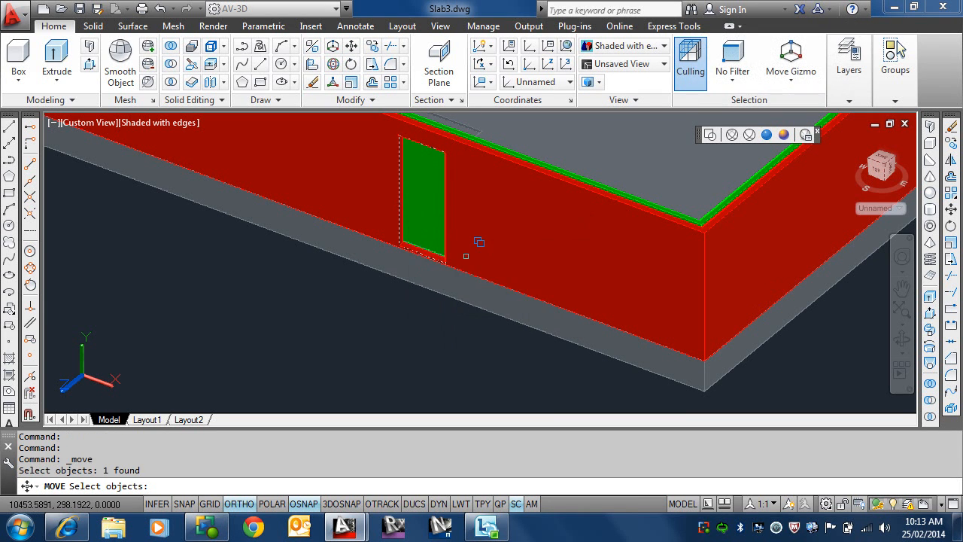
key(Return)
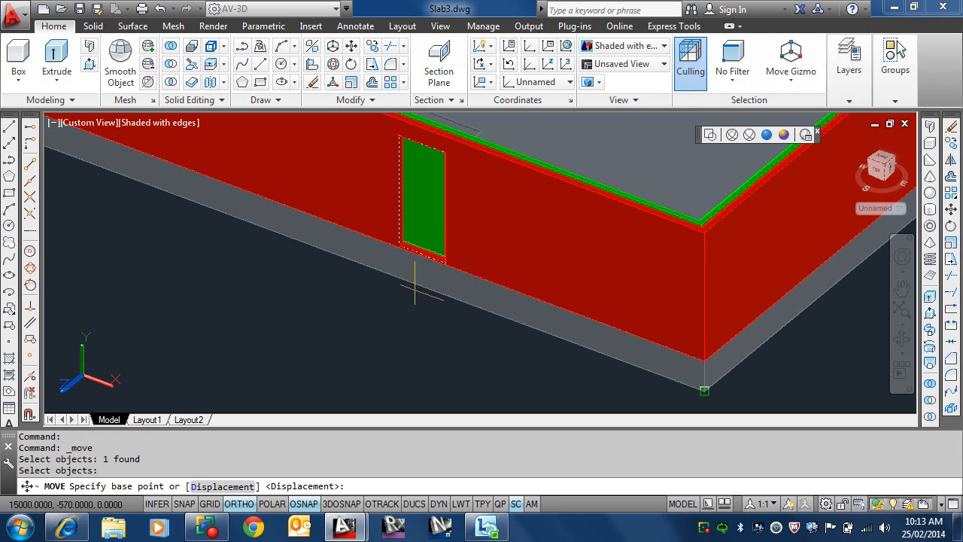
click(187, 393)
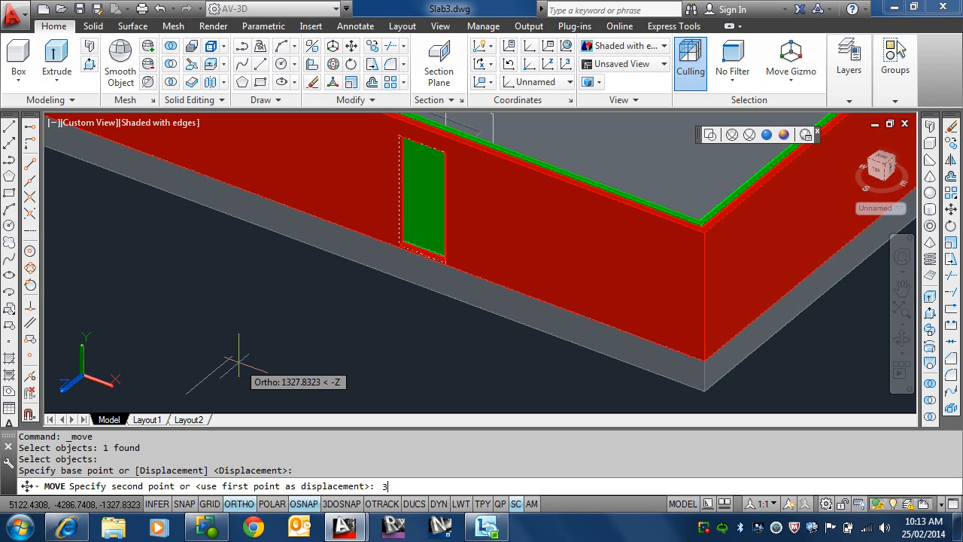
key(Return)
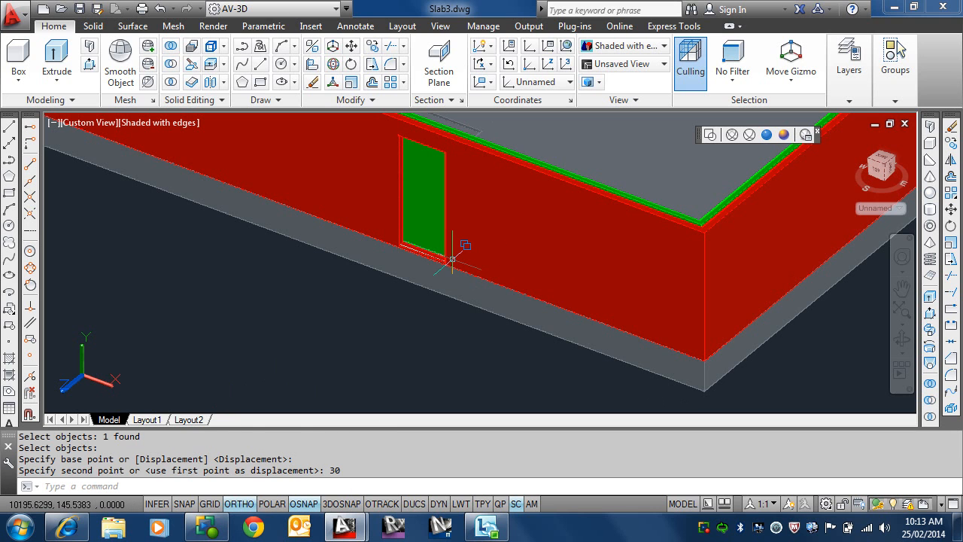
text(u)
key(Return)
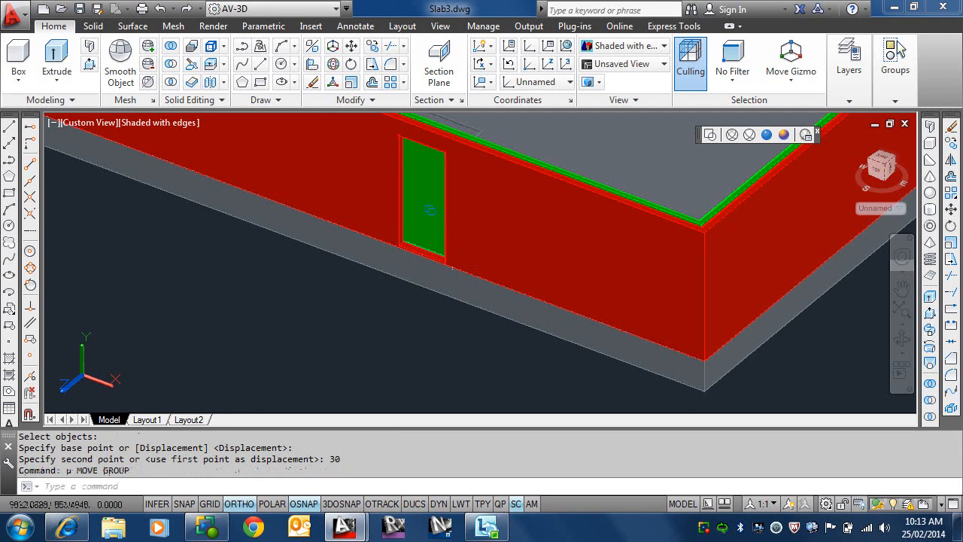
click(351, 45)
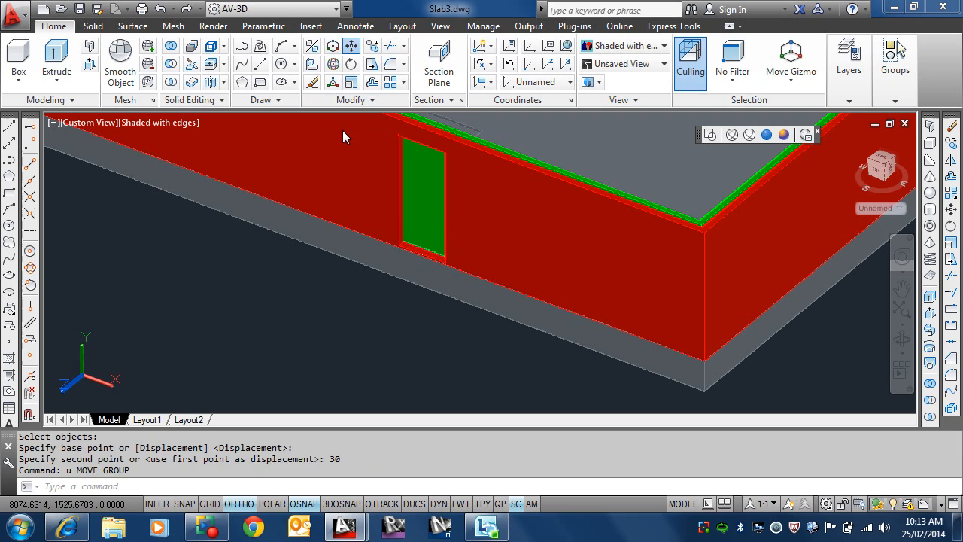
click(396, 223)
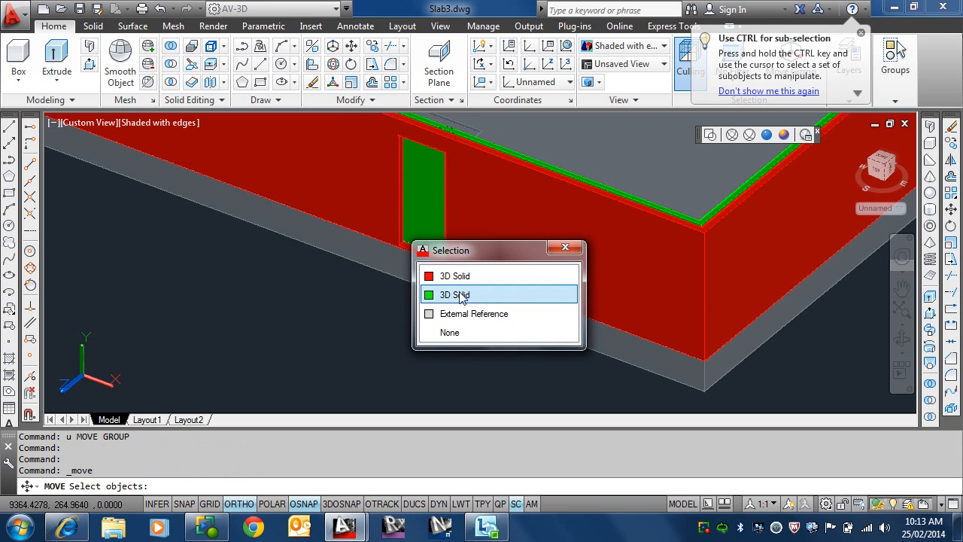
key(Escape)
key(Escape)
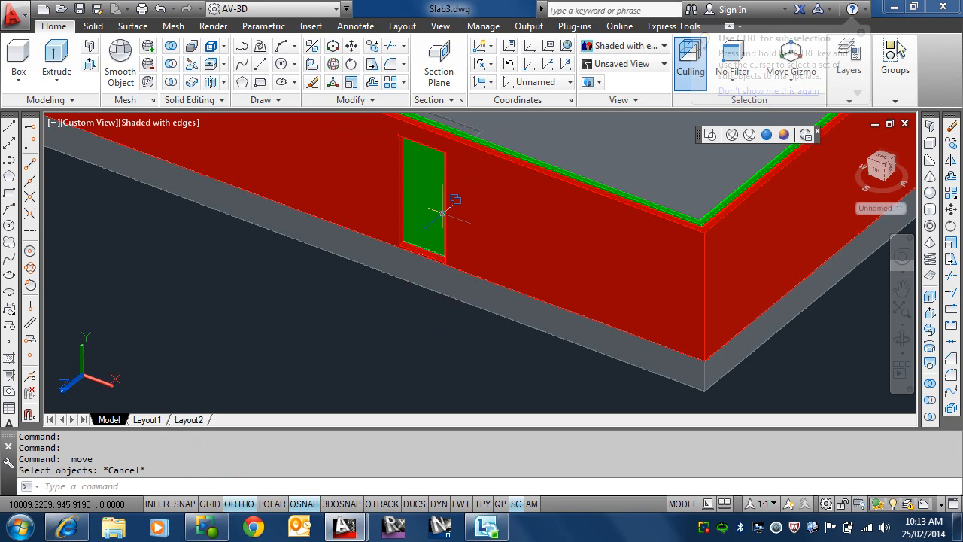
Undo further back until the door rectangle lies on the brick wall's outer face again, and check it by selecting it
key(Return)
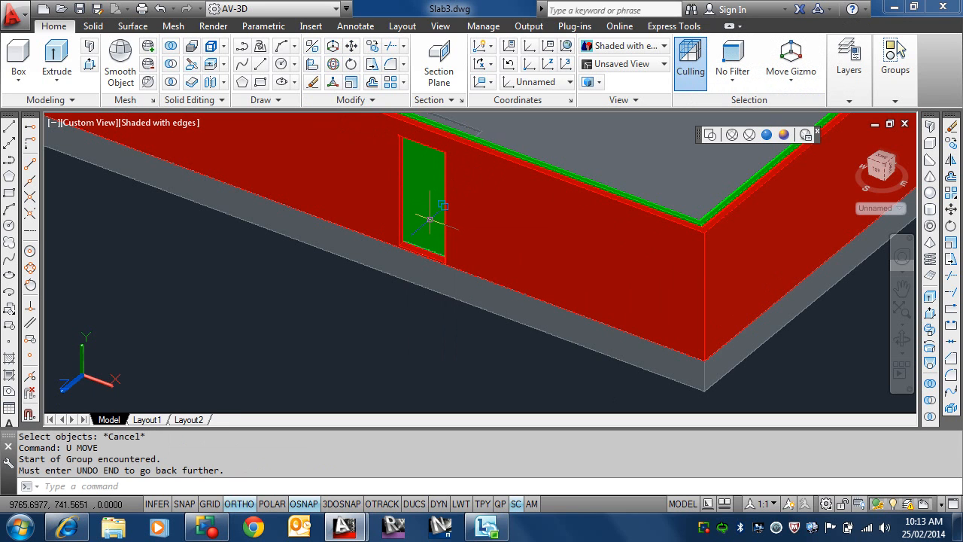
text(u)
key(Return)
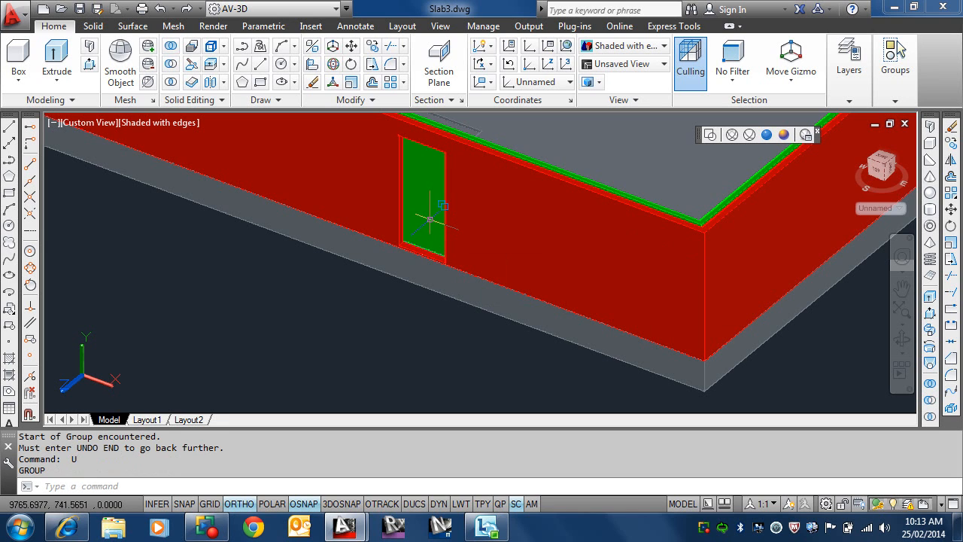
click(395, 190)
mouse_move(399, 193)
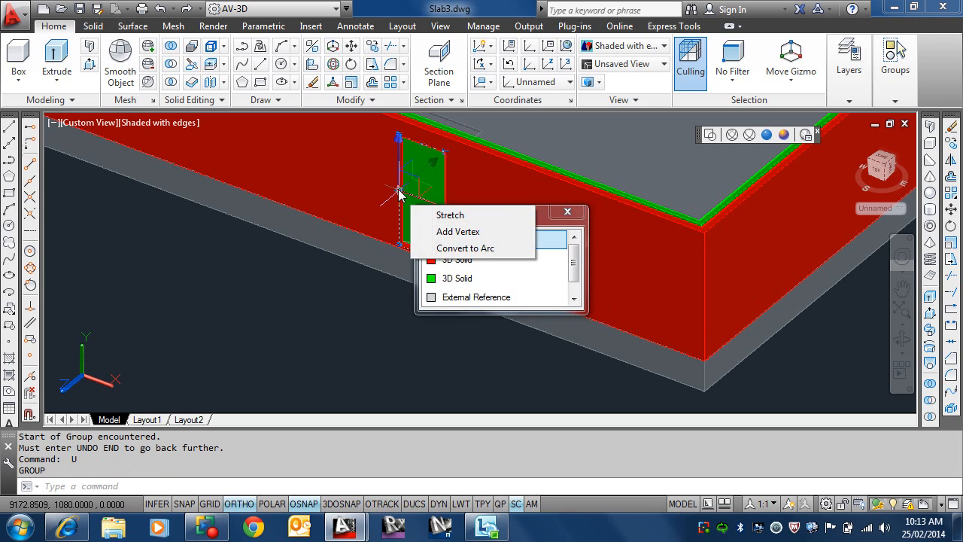
key(Escape)
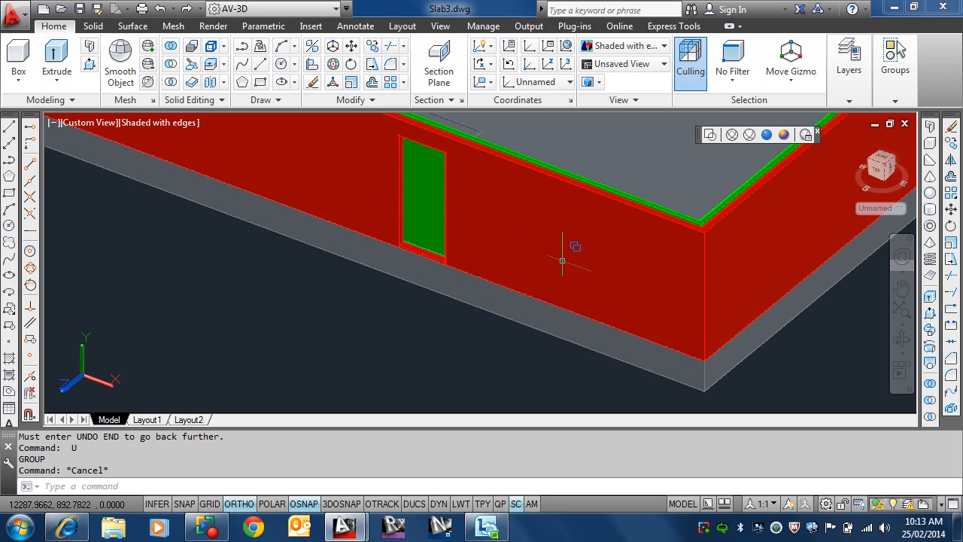
Move the door rectangle 160 inward along the Z axis, from the brick face to the green stud wall
click(351, 46)
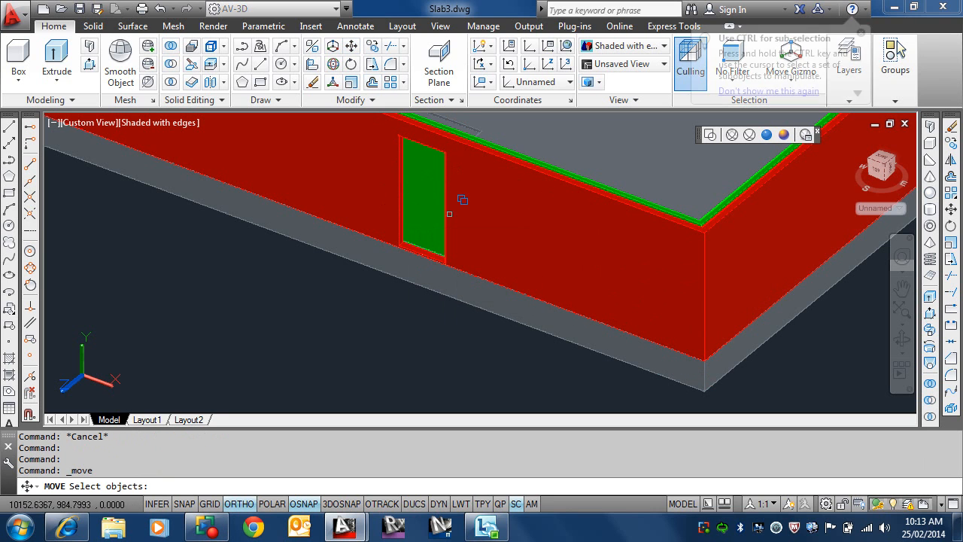
click(397, 195)
click(455, 246)
key(Return)
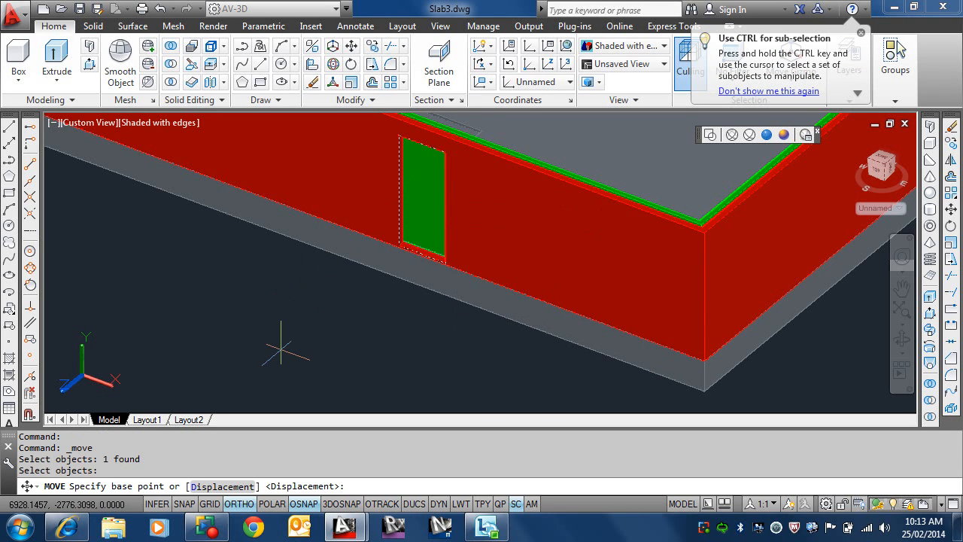
click(280, 350)
text(160)
key(Return)
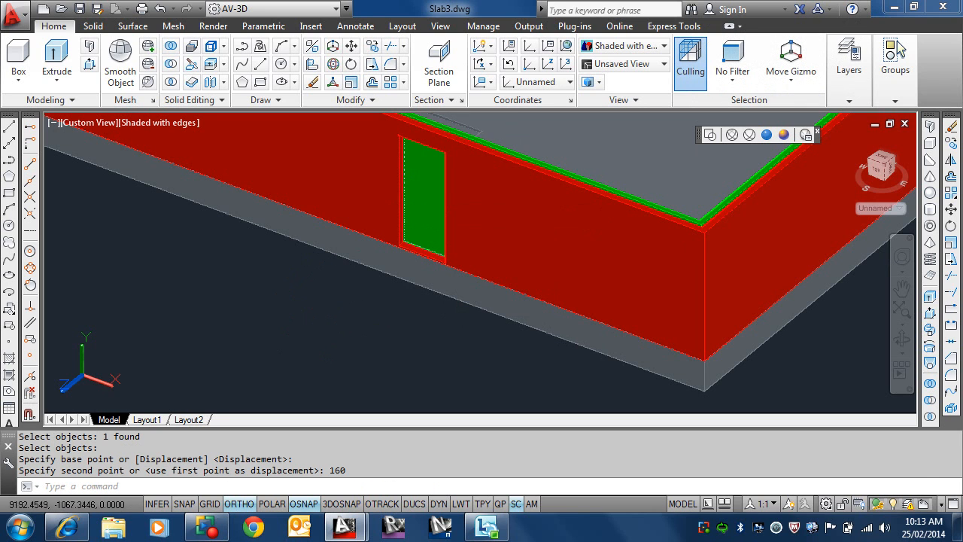
Presspull the area inside the rectangle inward past the green stud wall's thickness to cut the door opening through the studs
click(90, 47)
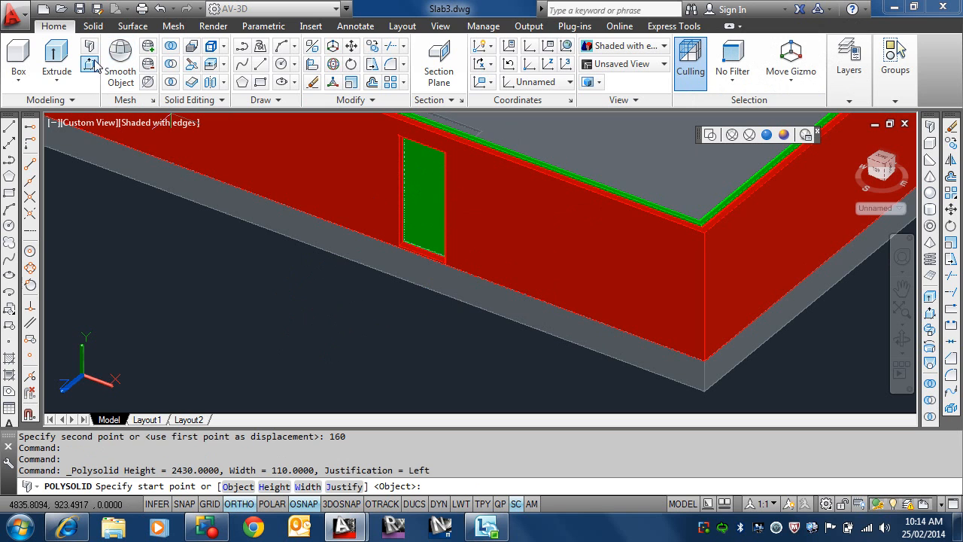
click(89, 64)
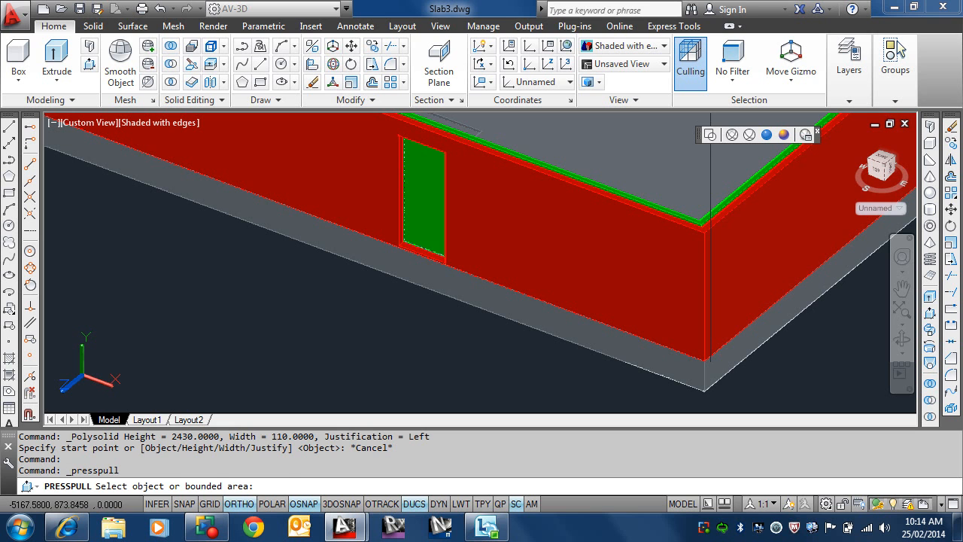
click(424, 203)
click(557, 128)
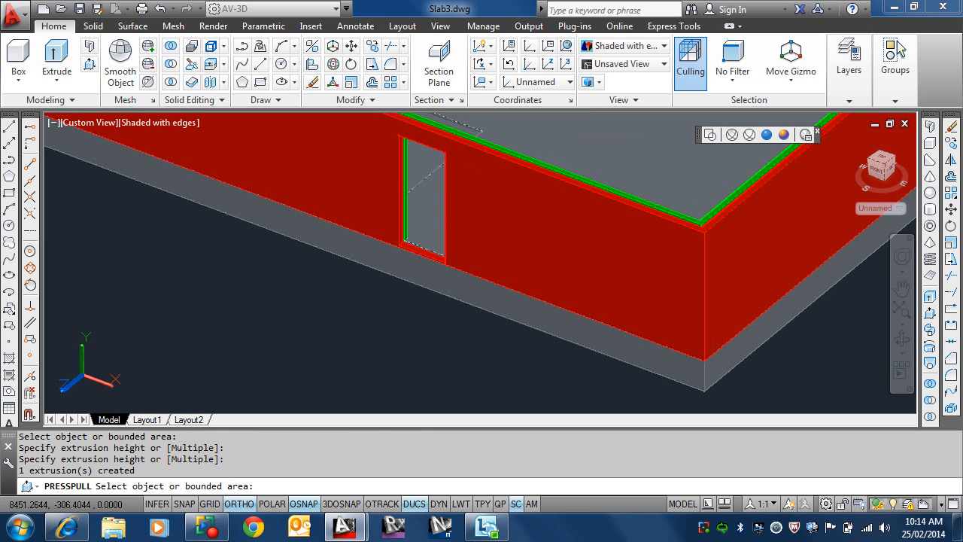
shift+middle_drag(574, 234, 545, 282)
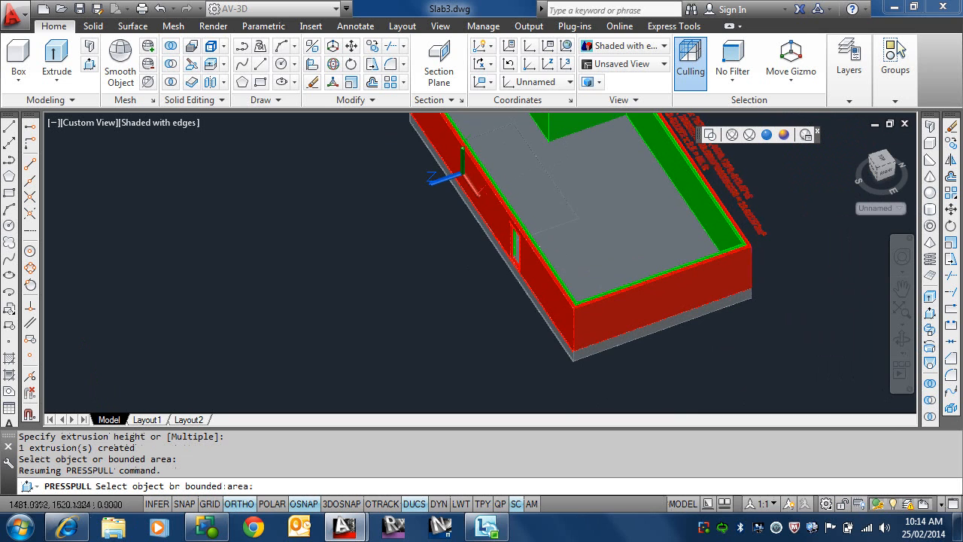
scroll(516, 248, down, 2)
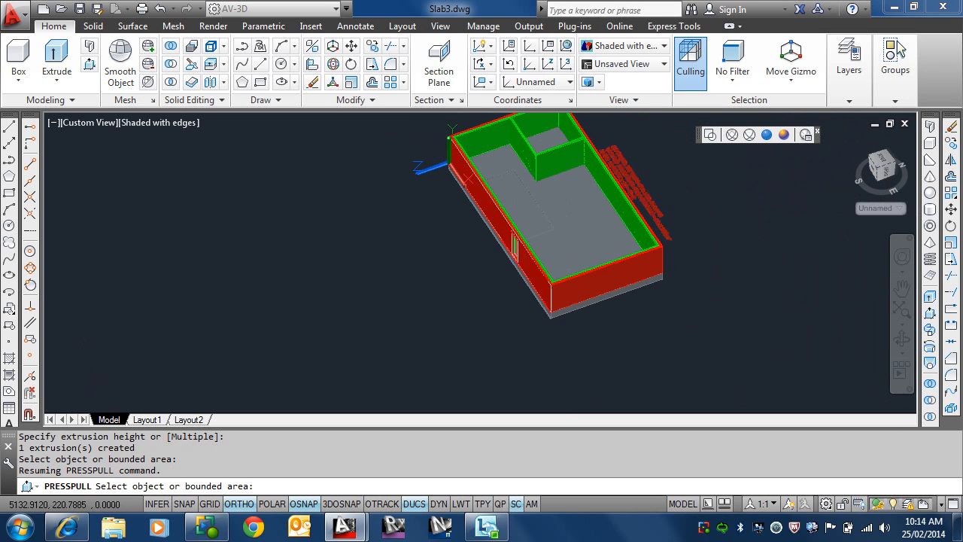
shift+middle_drag(526, 221, 556, 306)
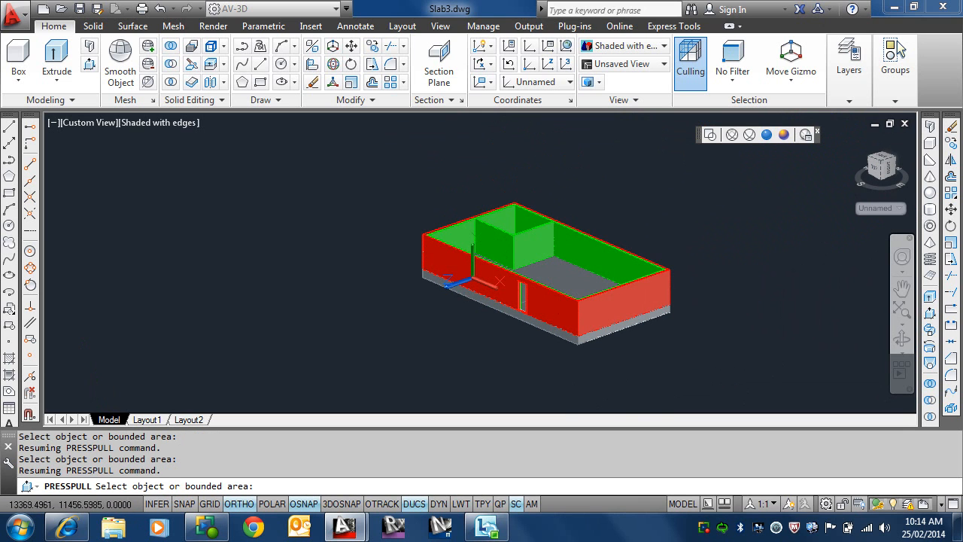
key(Escape)
Make Roof the current layer
click(850, 100)
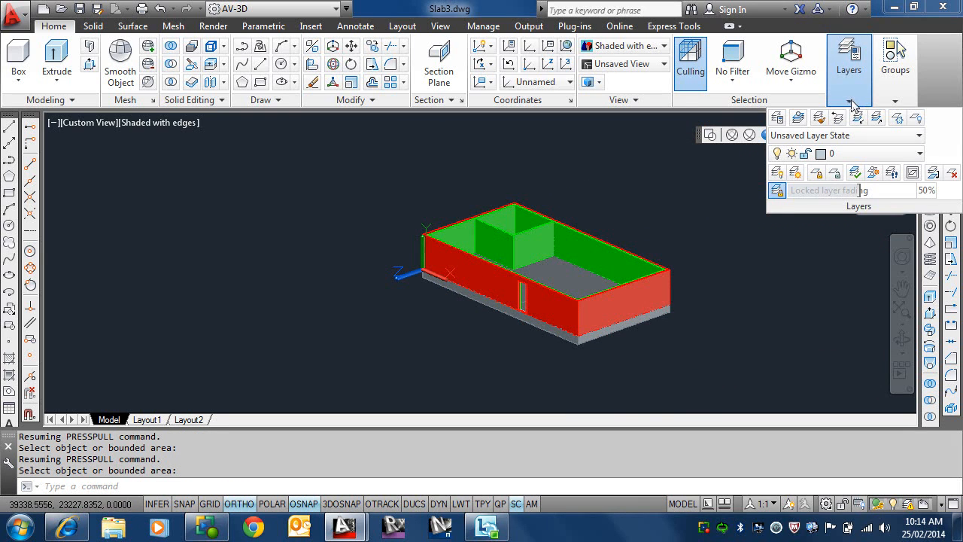
click(848, 154)
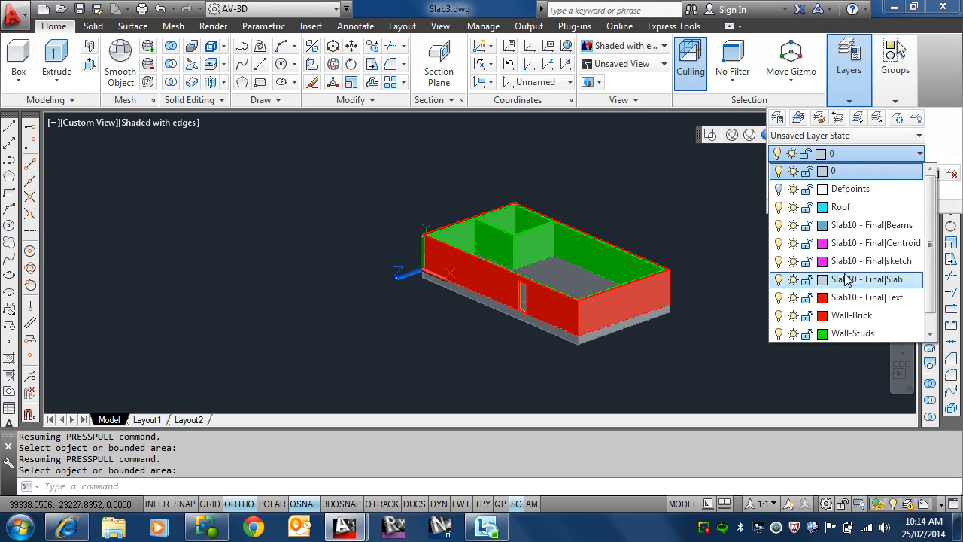
click(848, 207)
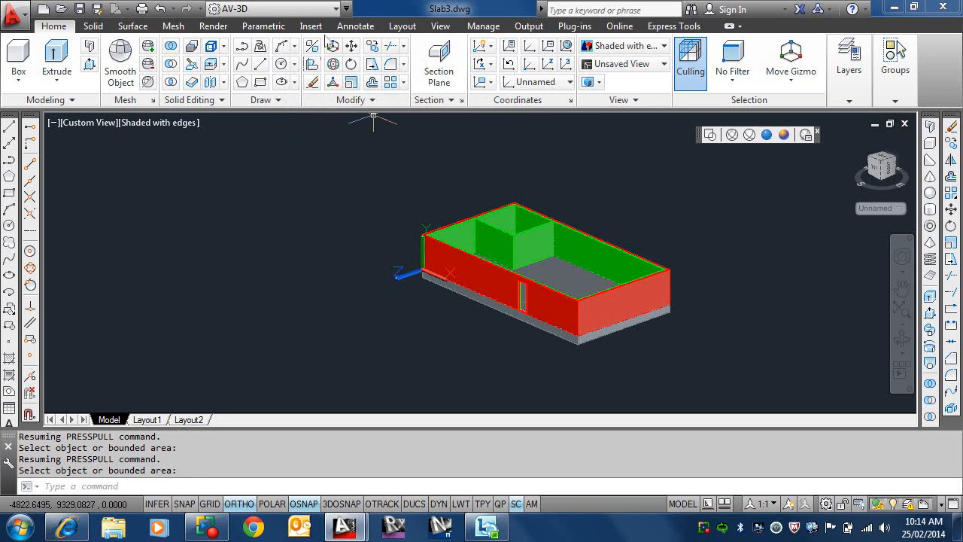
Reset the user coordinate system to World
click(440, 27)
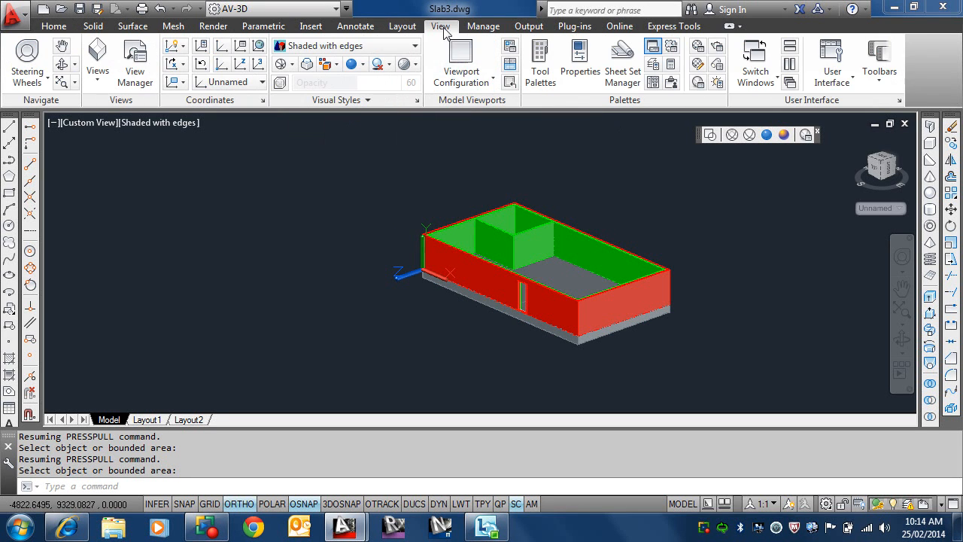
click(258, 46)
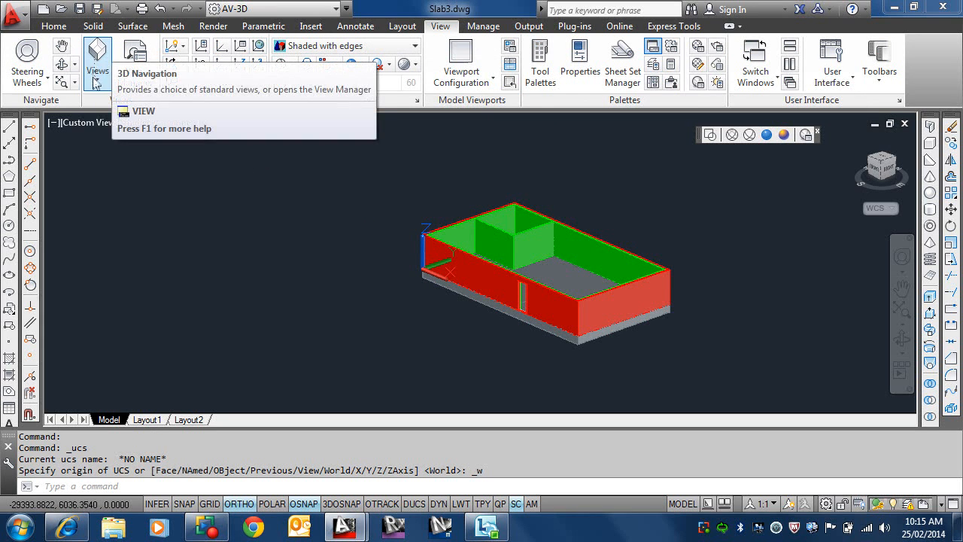
click(54, 26)
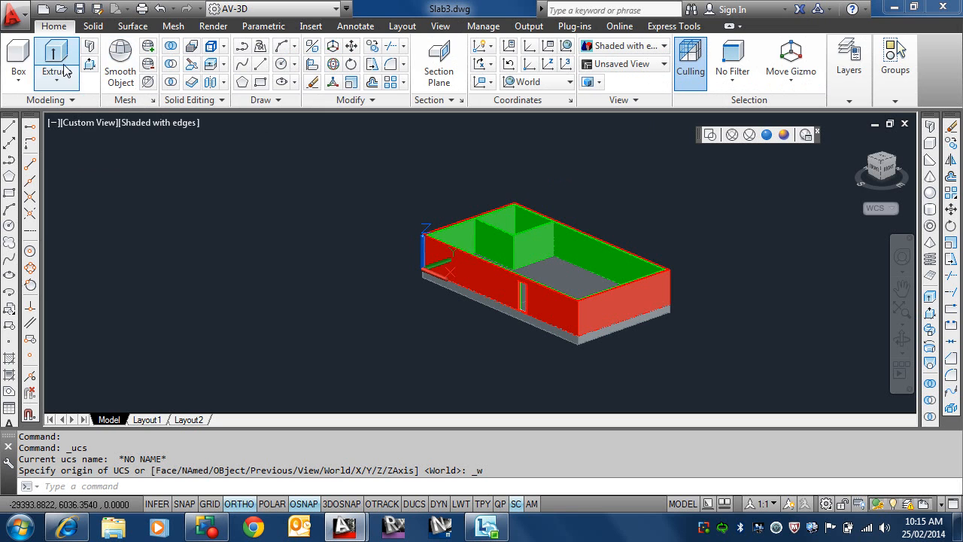
Model the roof as a box between diagonally opposite outer top corners of the brick walls, with a height of 100
click(19, 53)
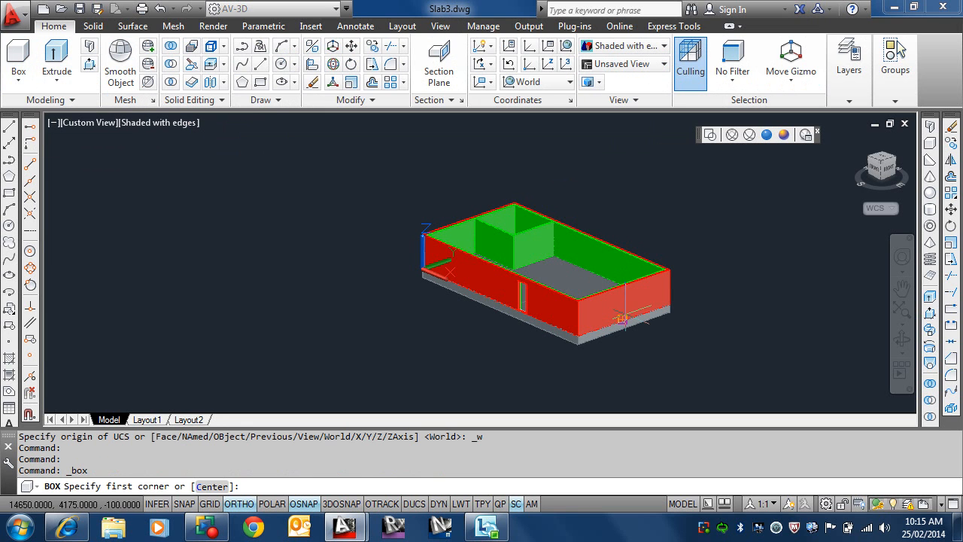
scroll(684, 308, up, 2)
scroll(525, 392, up, 2)
middle_drag(505, 296, 491, 215)
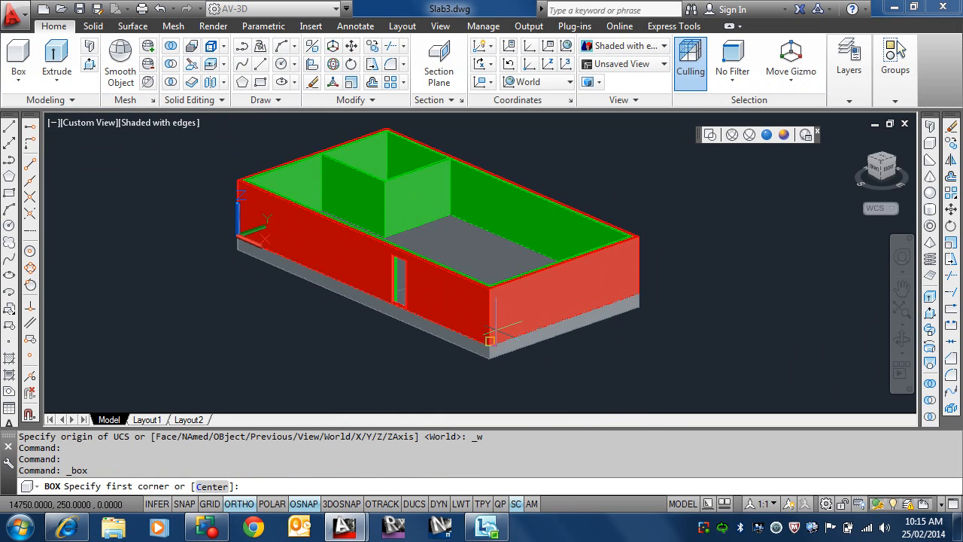
scroll(489, 307, up, 6)
scroll(491, 254, up, 3)
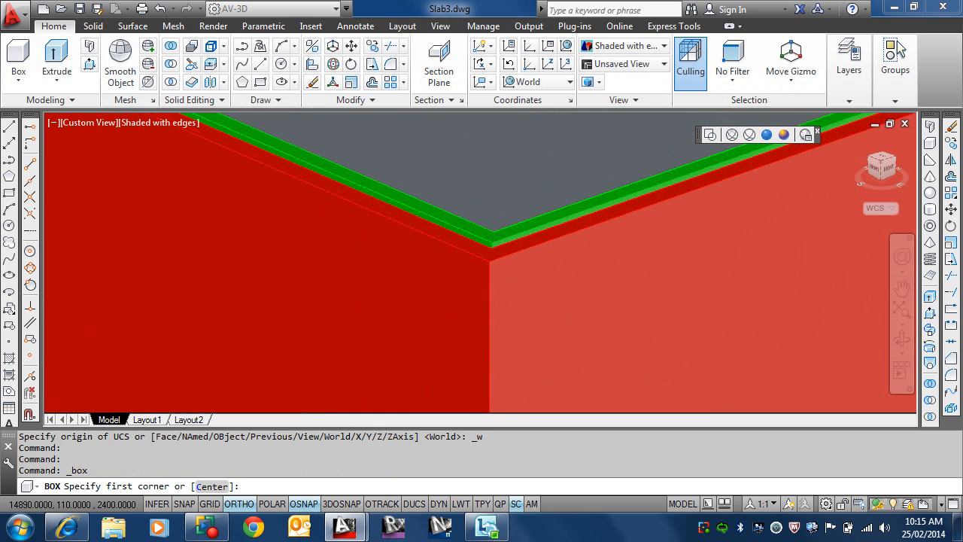
click(487, 275)
scroll(490, 256, down, 8)
scroll(552, 325, up, 10)
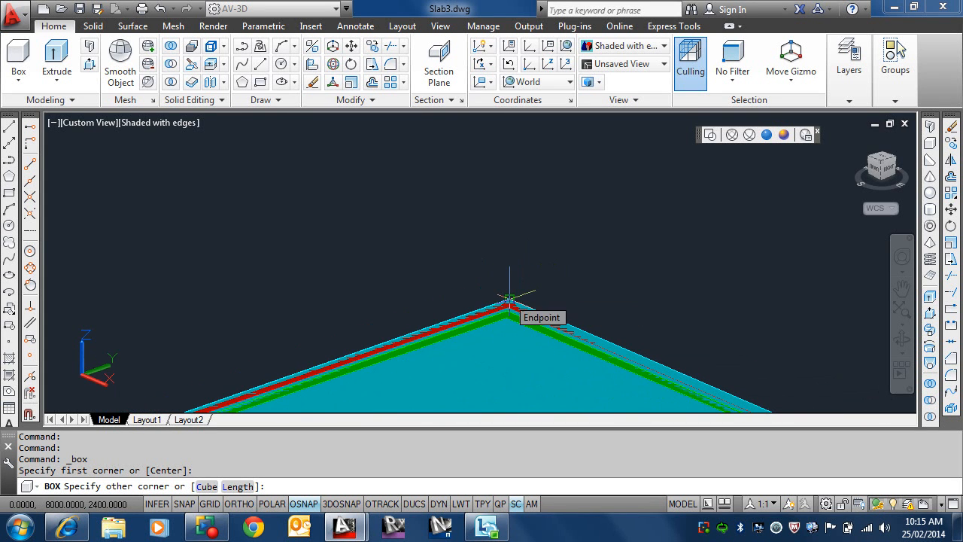
click(510, 300)
scroll(522, 226, down, 6)
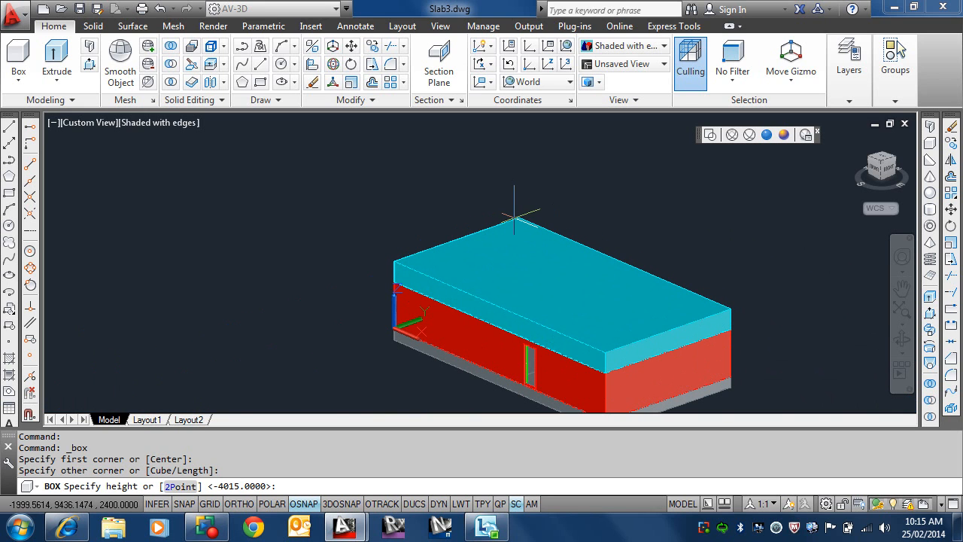
text(100)
key(Return)
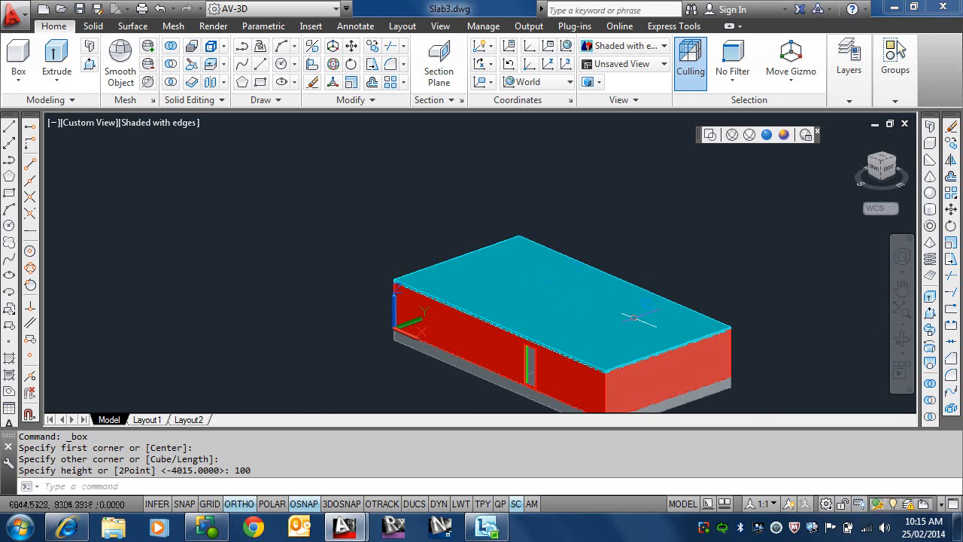
Switch the visual style to X-Ray and inspect the whole building through the roof
middle_drag(545, 310, 516, 275)
mouse_move(521, 323)
shift+middle_down()
mouse_move(600, 311)
mouse_move(531, 321)
shift+middle_up()
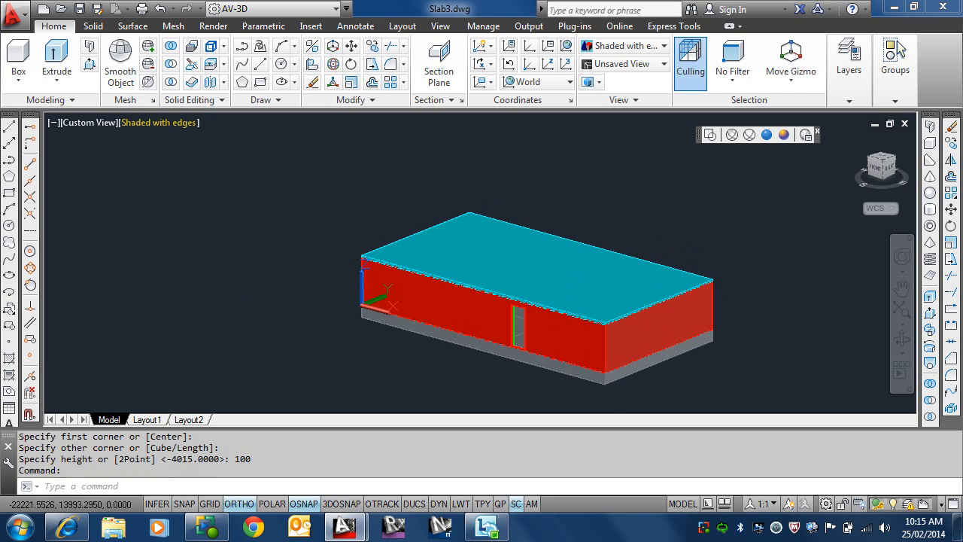
click(184, 123)
click(224, 311)
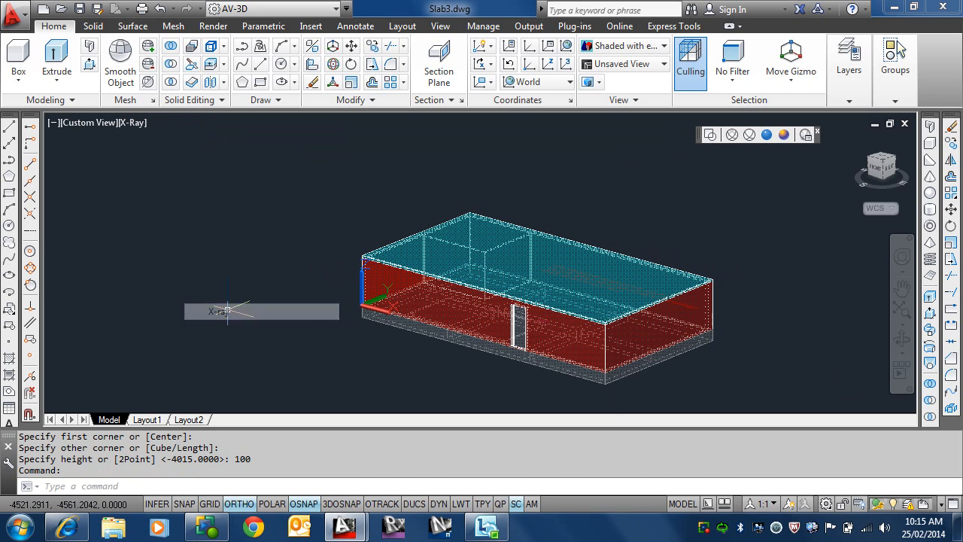
scroll(229, 314, down, 2)
shift+middle_drag(531, 320, 509, 225)
scroll(456, 301, up, 2)
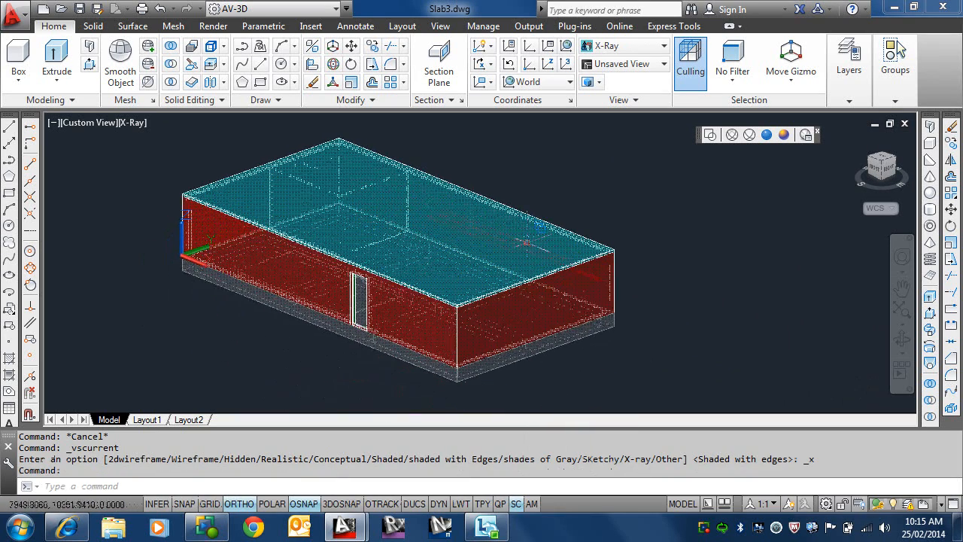
key(Escape)
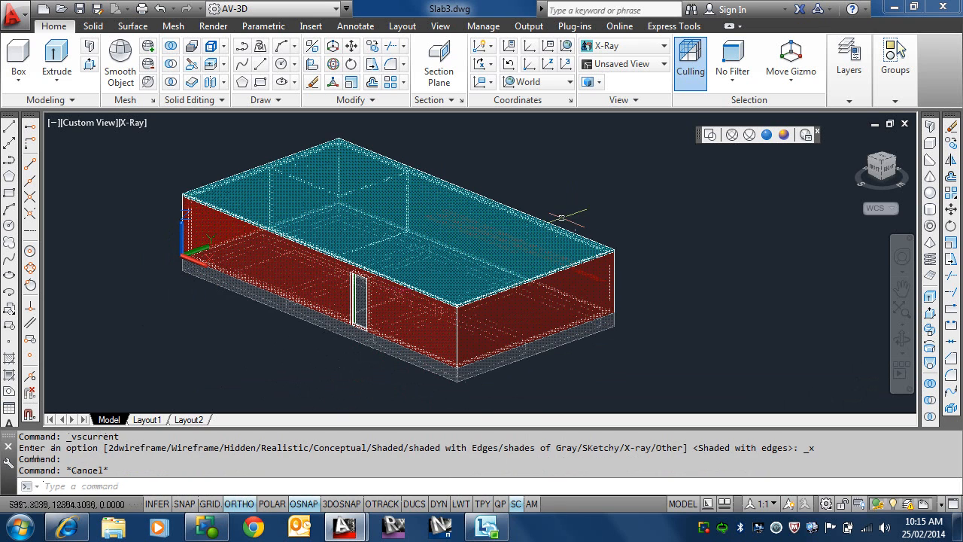
scroll(482, 388, down, 2)
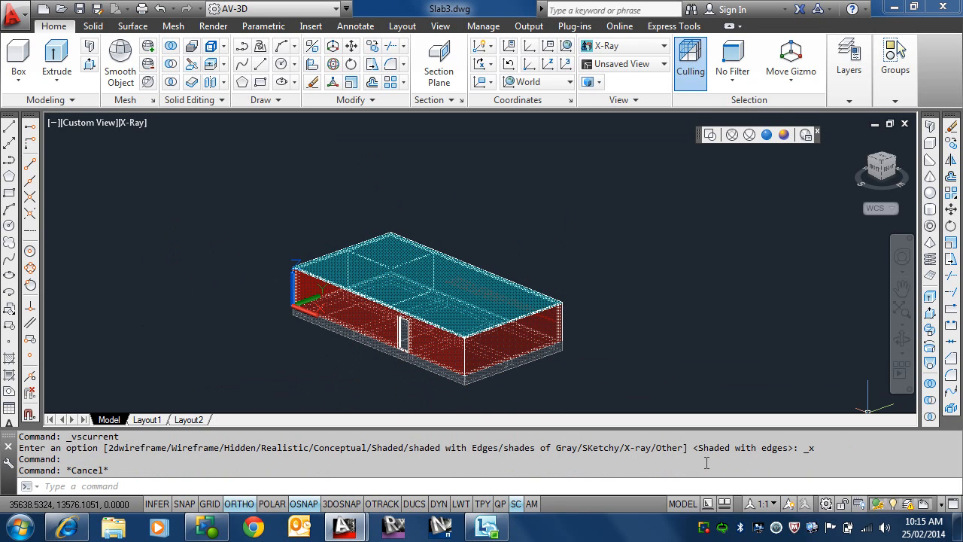